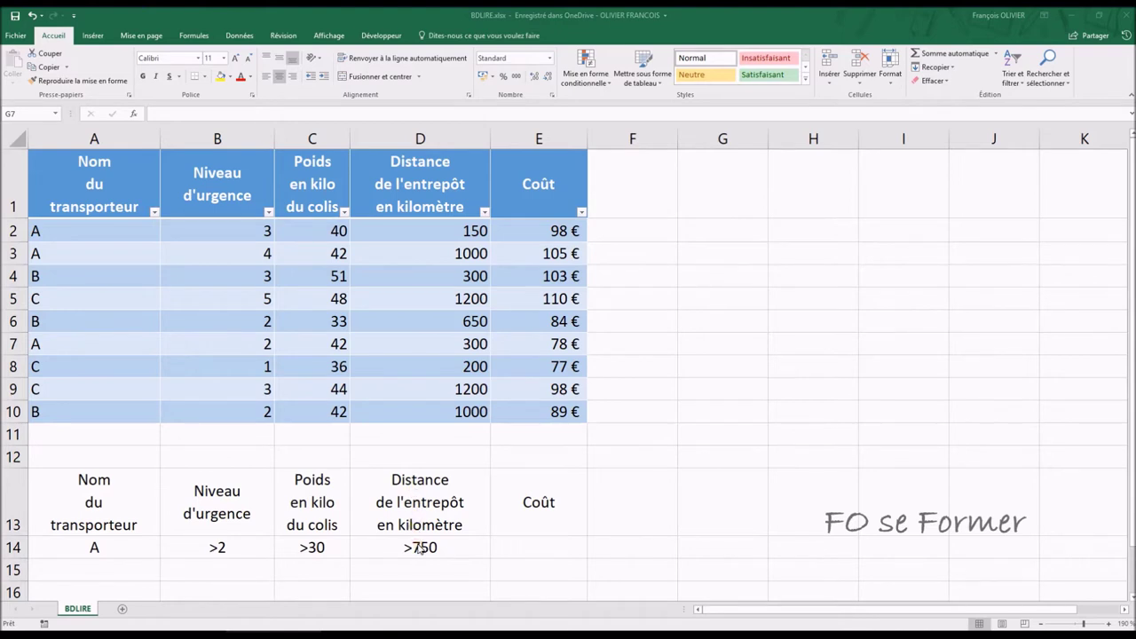
# Start =BDLIRE in E14 from the =bd autocomplete and bring up its Function Arguments dialog
pyautogui.click(514, 545)
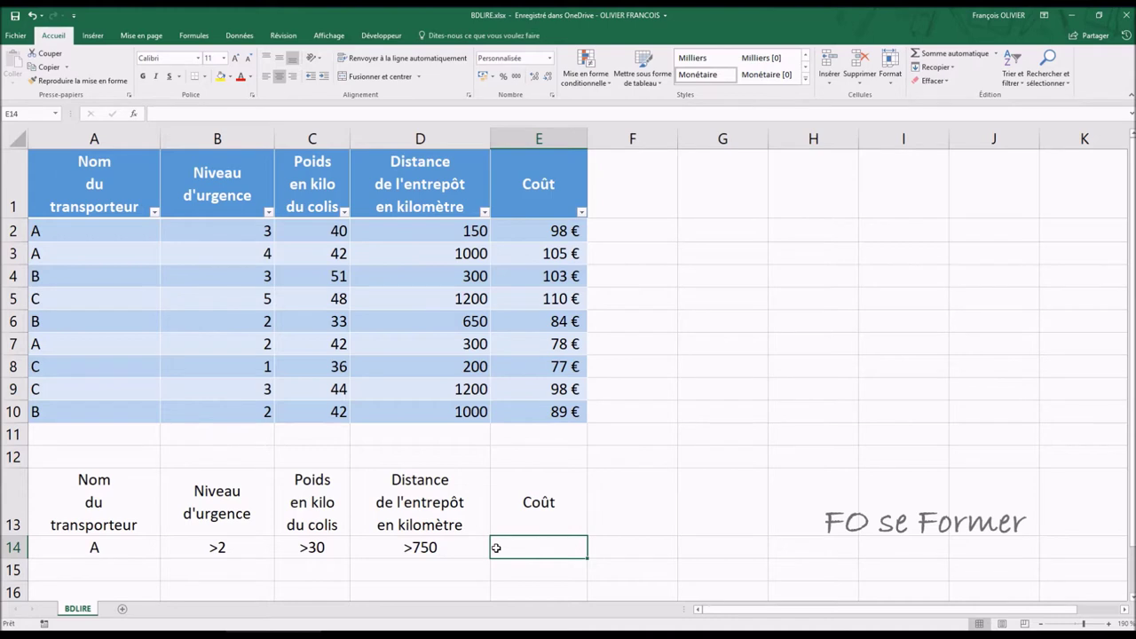
pyautogui.write('=')
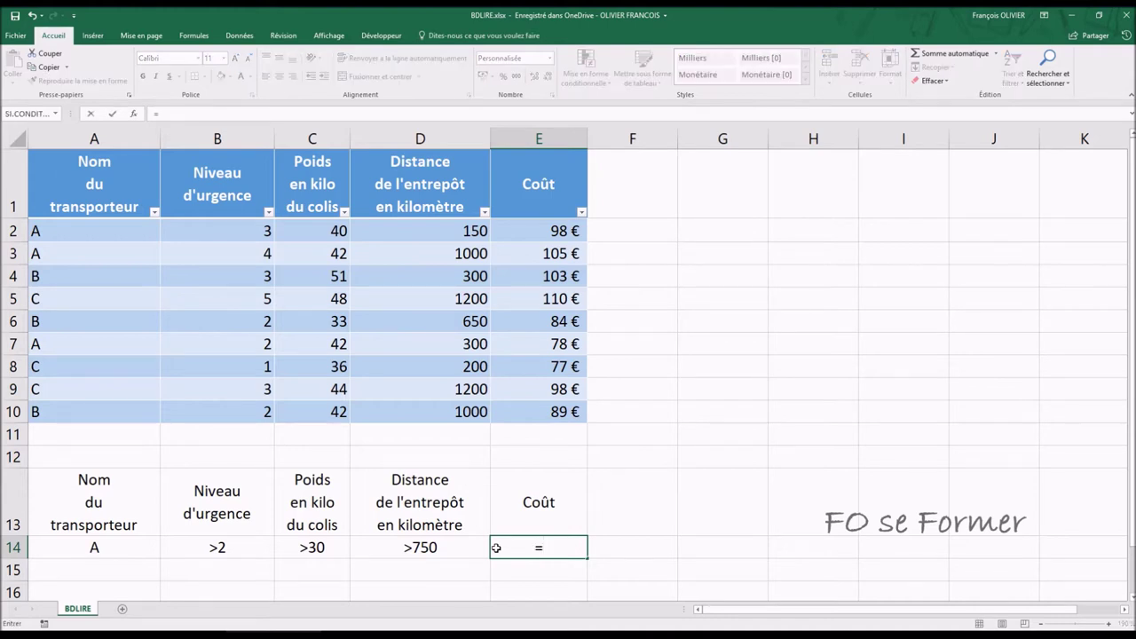
pyautogui.write('bd')
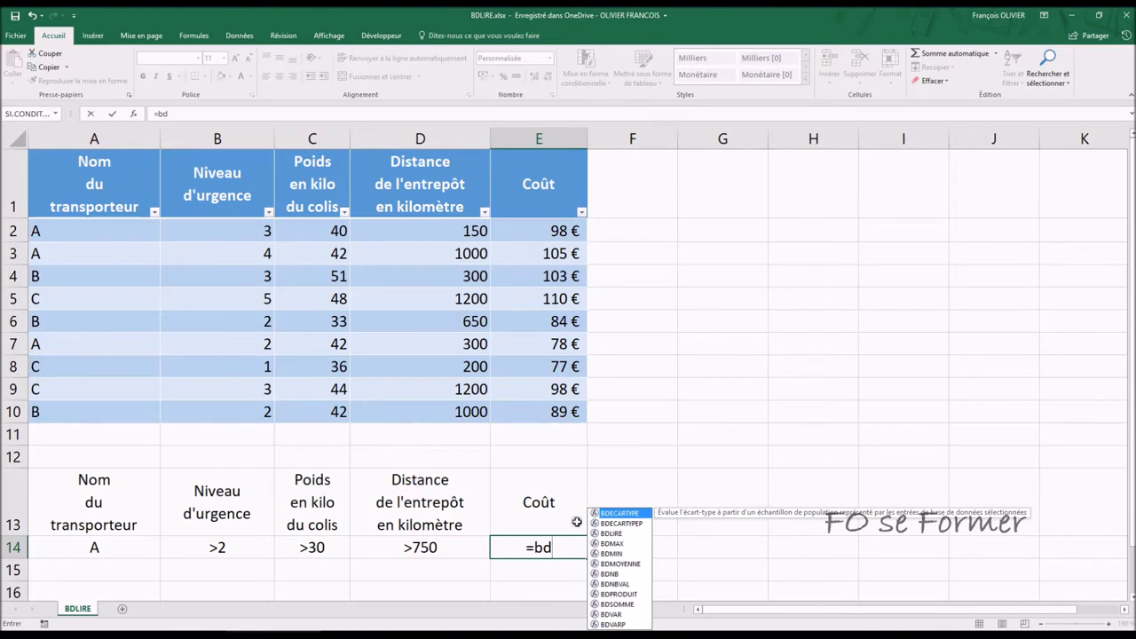
pyautogui.click(623, 535)
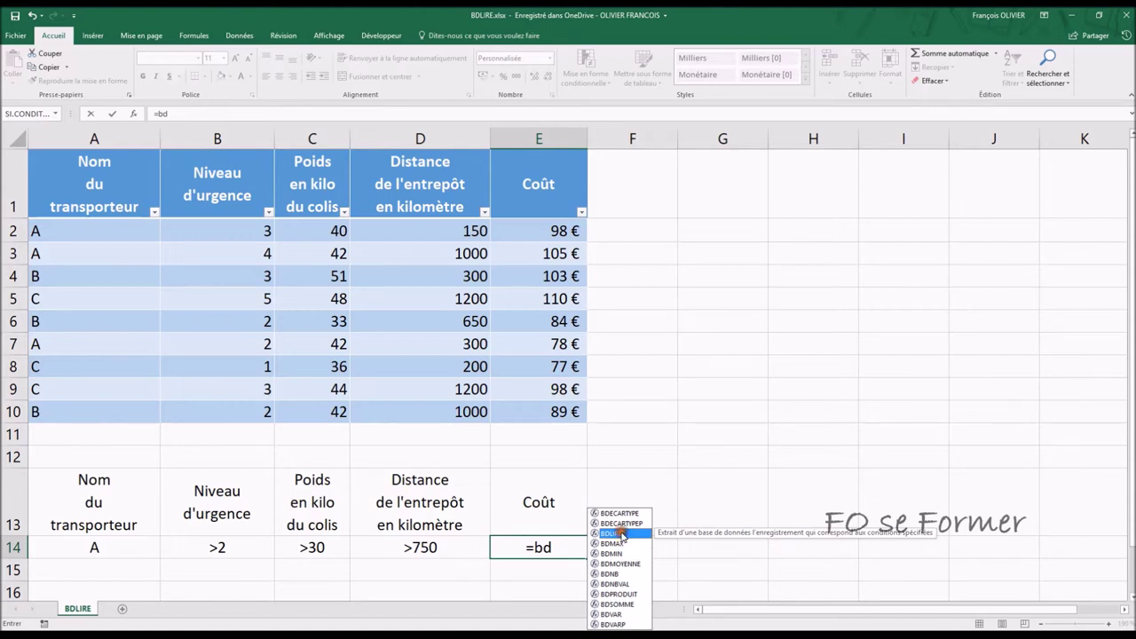
pyautogui.doubleClick(624, 535)
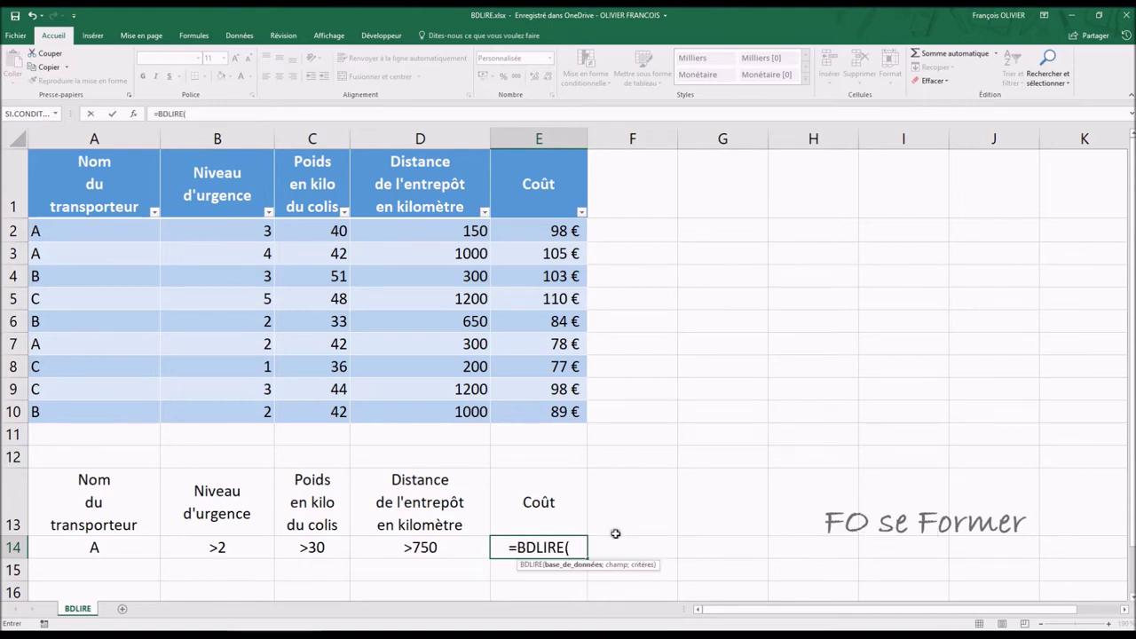
pyautogui.click(133, 114)
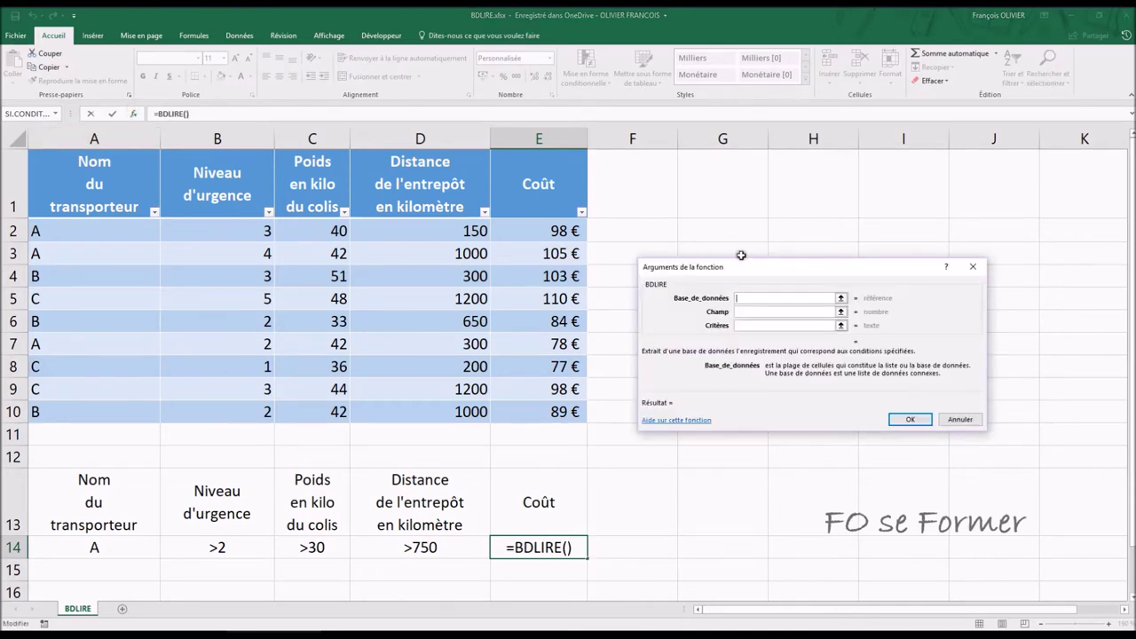
# Set the BDLIRE Base_de_données argument to the transport table A1:E10
pyautogui.moveTo(740, 268); pyautogui.dragTo(750, 201)
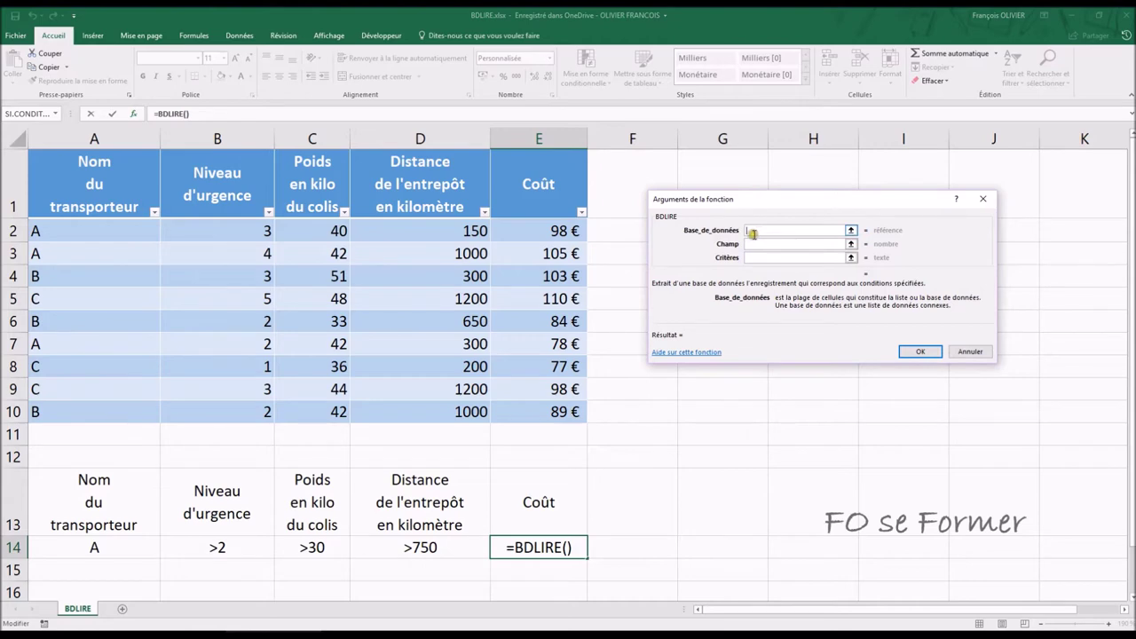
pyautogui.click(760, 229)
pyautogui.moveTo(130, 187)
pyautogui.mouseDown()
pyautogui.moveTo(299, 306)
pyautogui.moveTo(525, 417)
pyautogui.mouseUp()
pyautogui.click(769, 312)
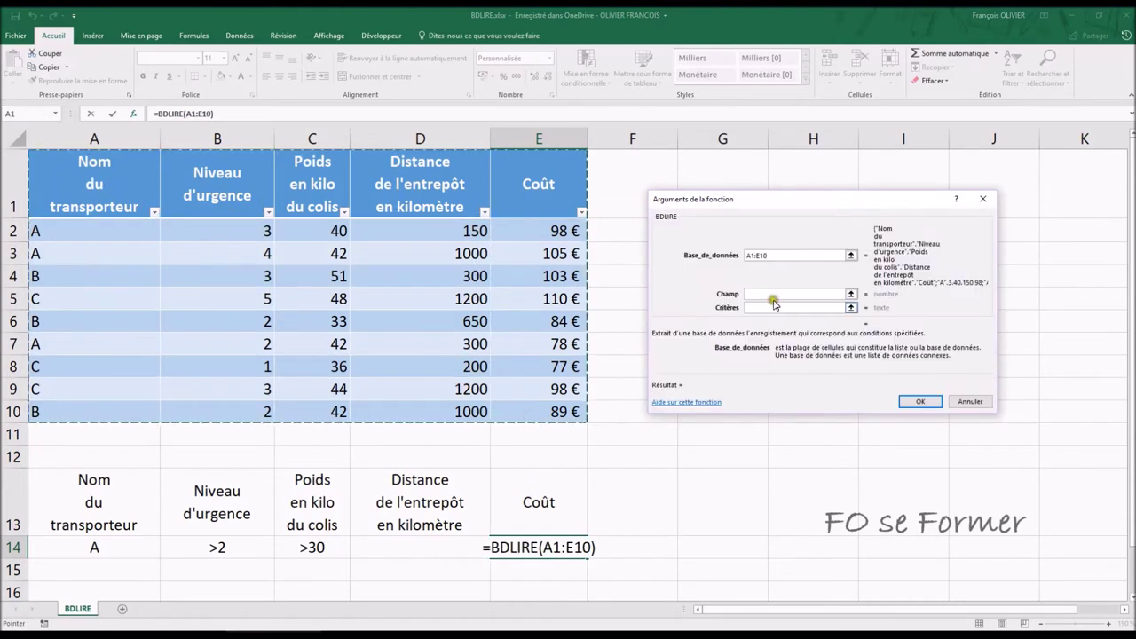
pyautogui.click(770, 295)
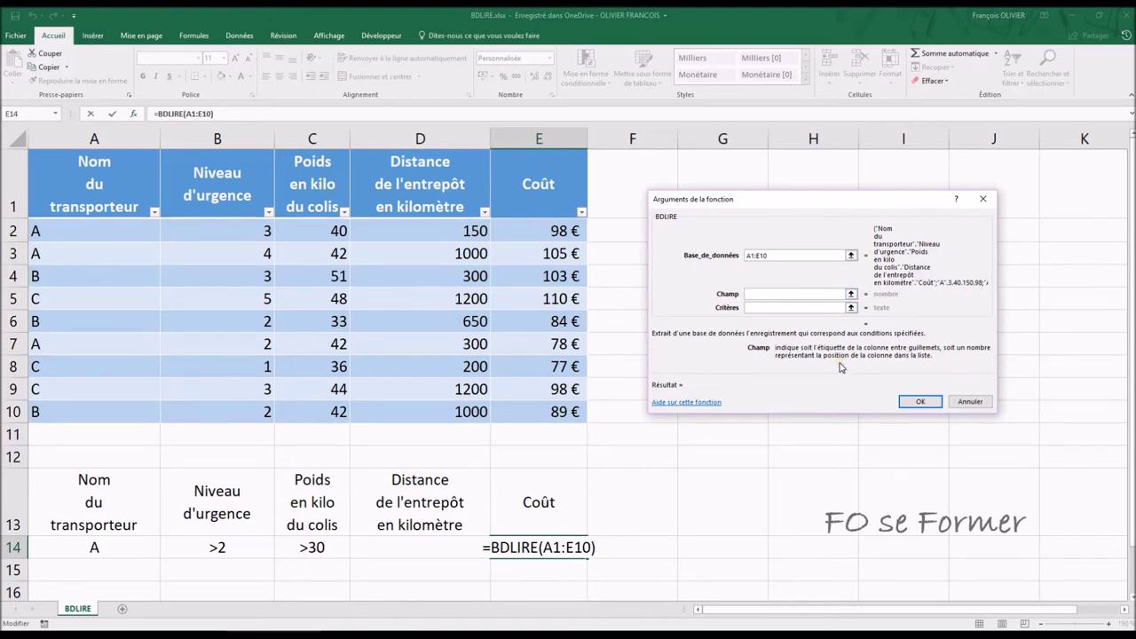
# Enter "Coût" as the field and A13:D14 as criteria, so E14 returns 105 €
pyautogui.write('"Co')
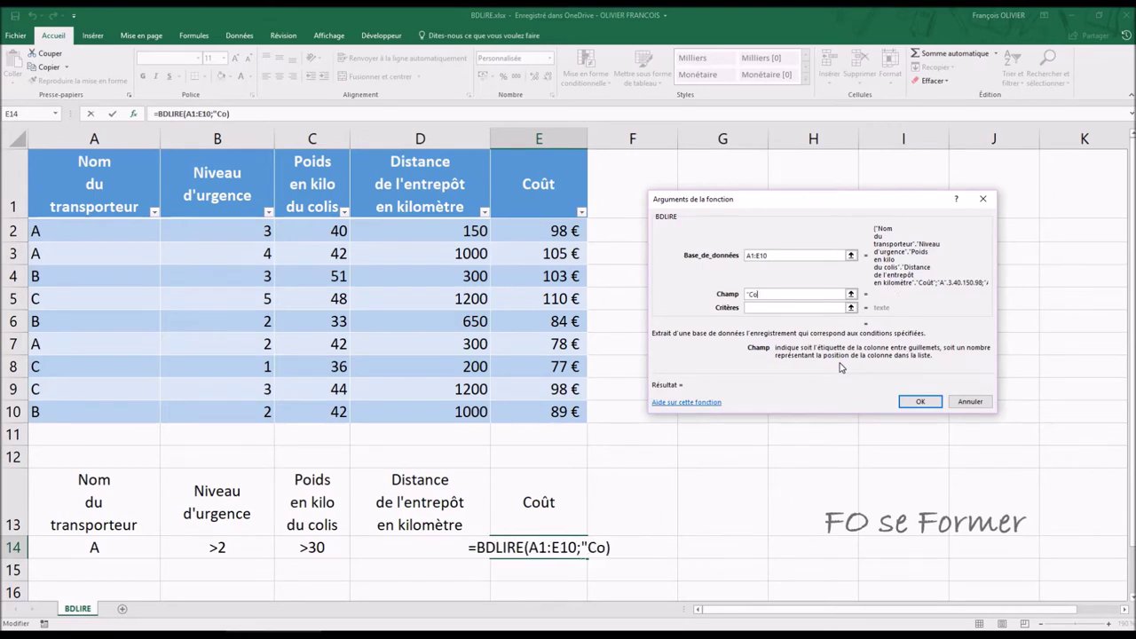
pyautogui.write('ût"')
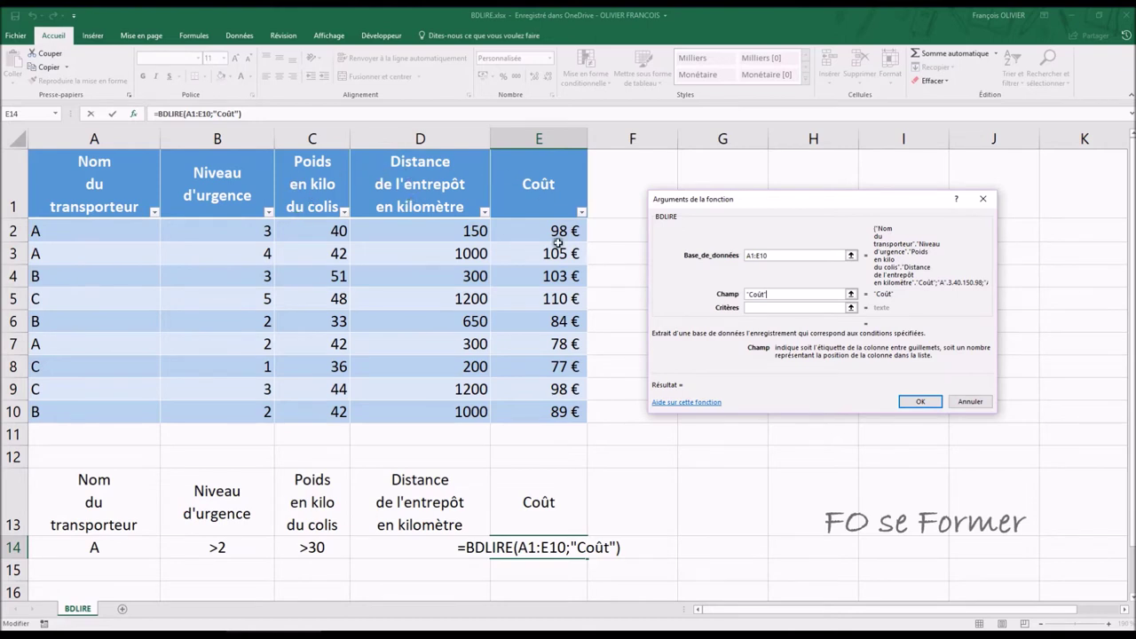
pyautogui.click(772, 306)
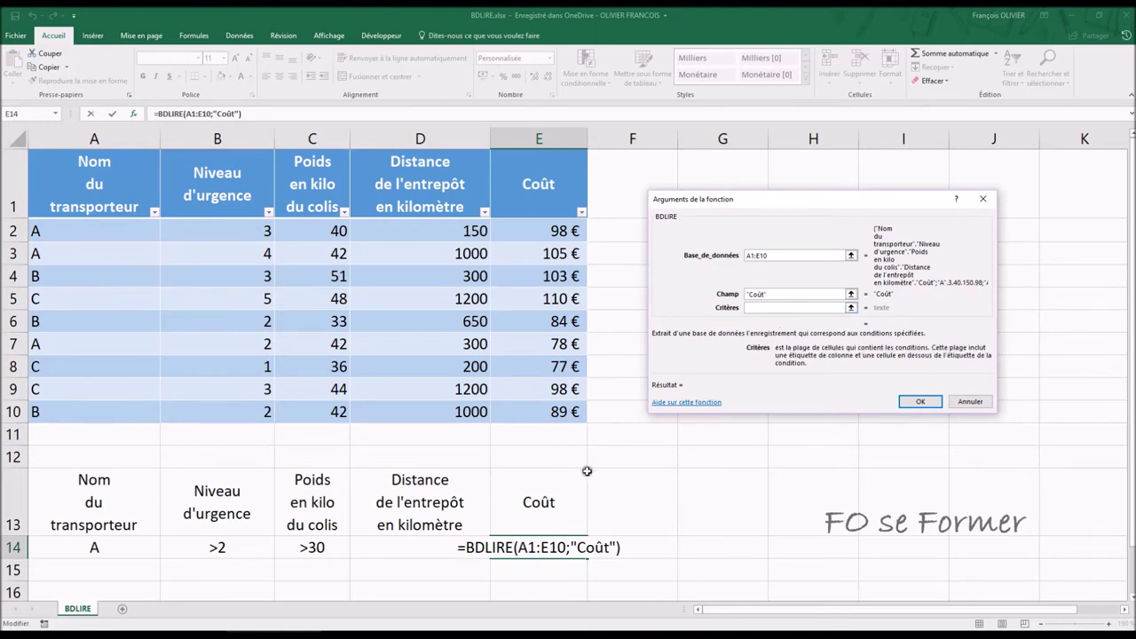
pyautogui.click(131, 523)
pyautogui.moveTo(130, 524); pyautogui.dragTo(425, 547)
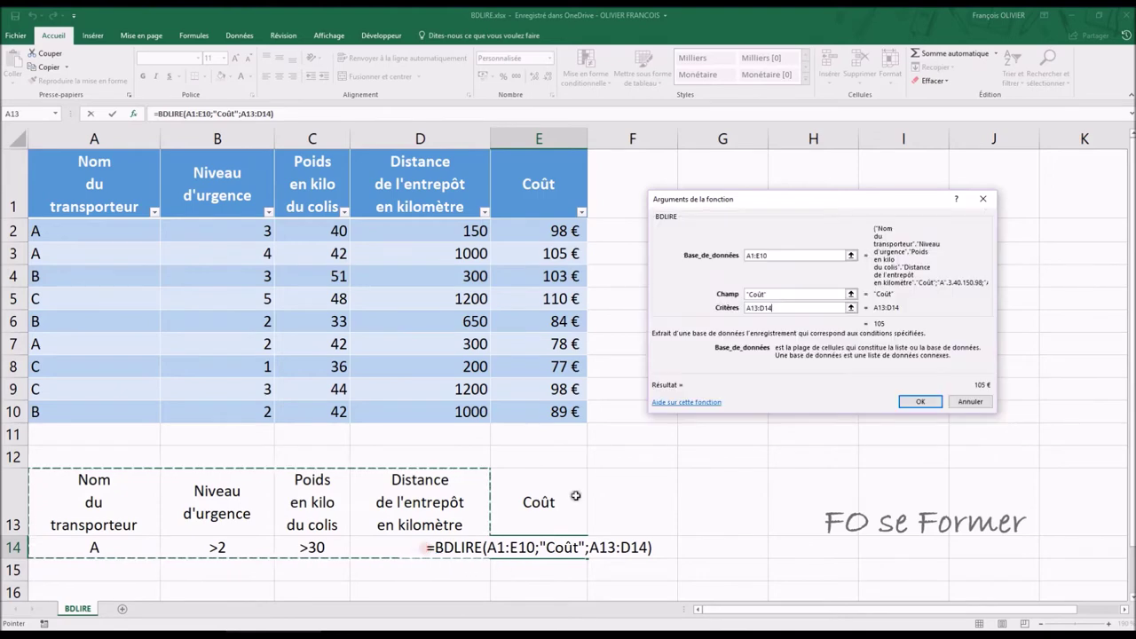
pyautogui.click(914, 401)
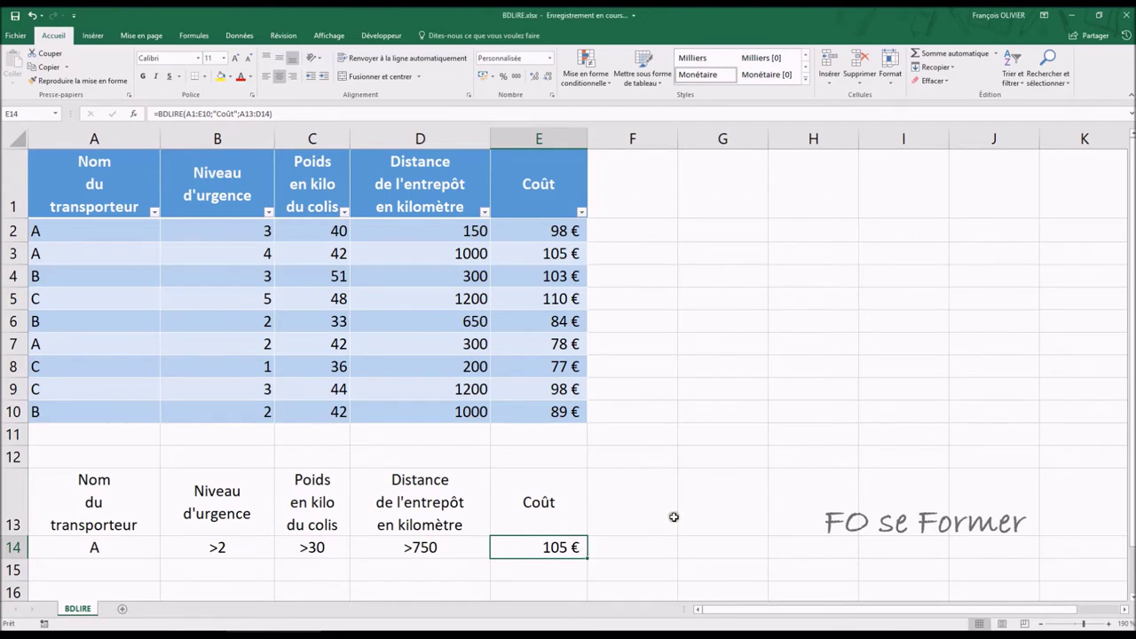
# Filter the table to carrier A only and urgency level greater than 2
pyautogui.click(154, 213)
pyautogui.click(33, 327)
pyautogui.click(34, 337)
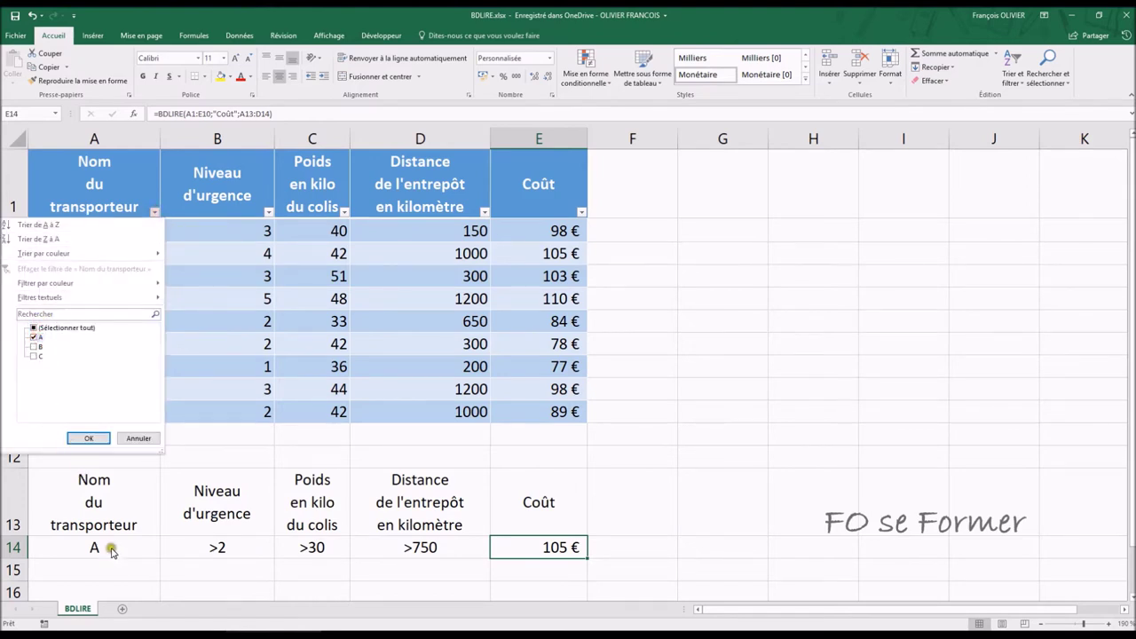
pyautogui.click(92, 438)
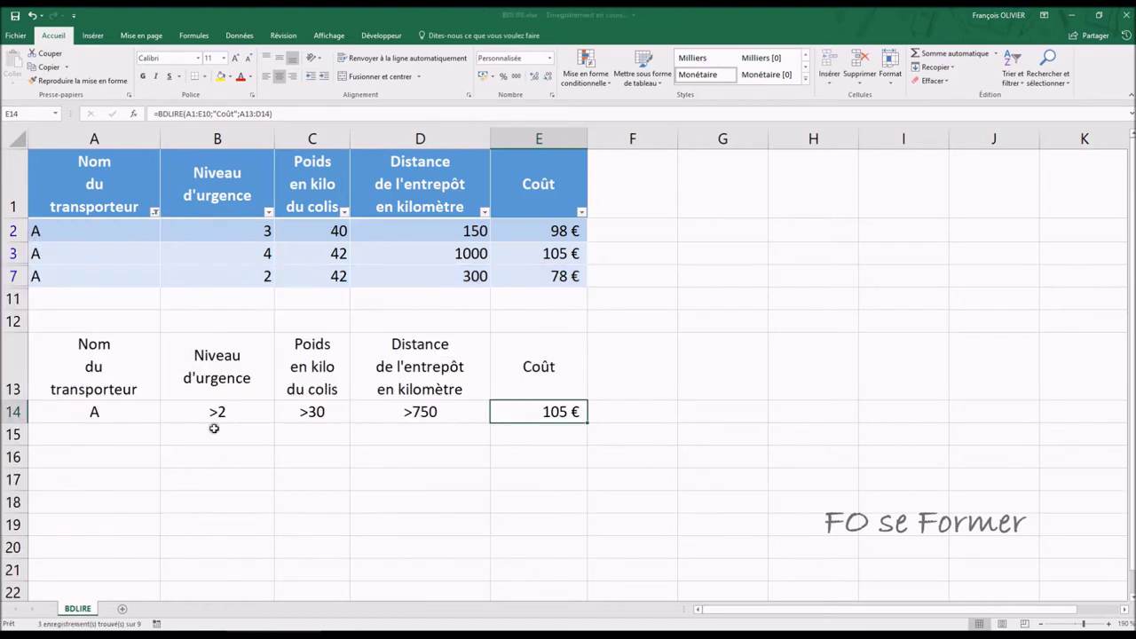
pyautogui.click(269, 217)
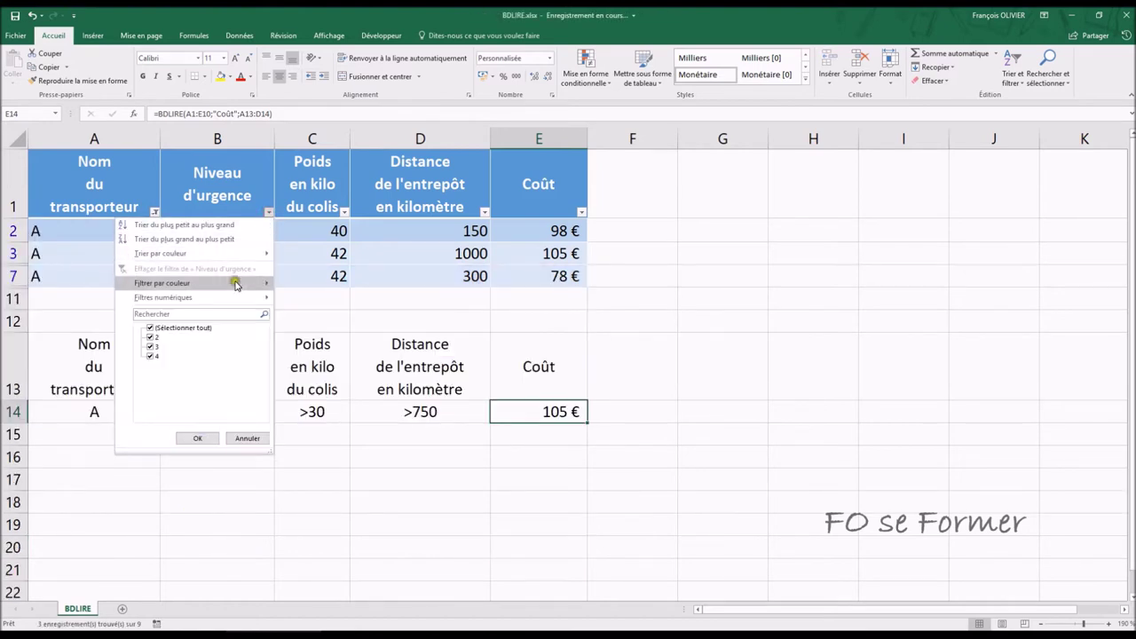
pyautogui.moveTo(228, 304)
pyautogui.click(318, 330)
pyautogui.write('2')
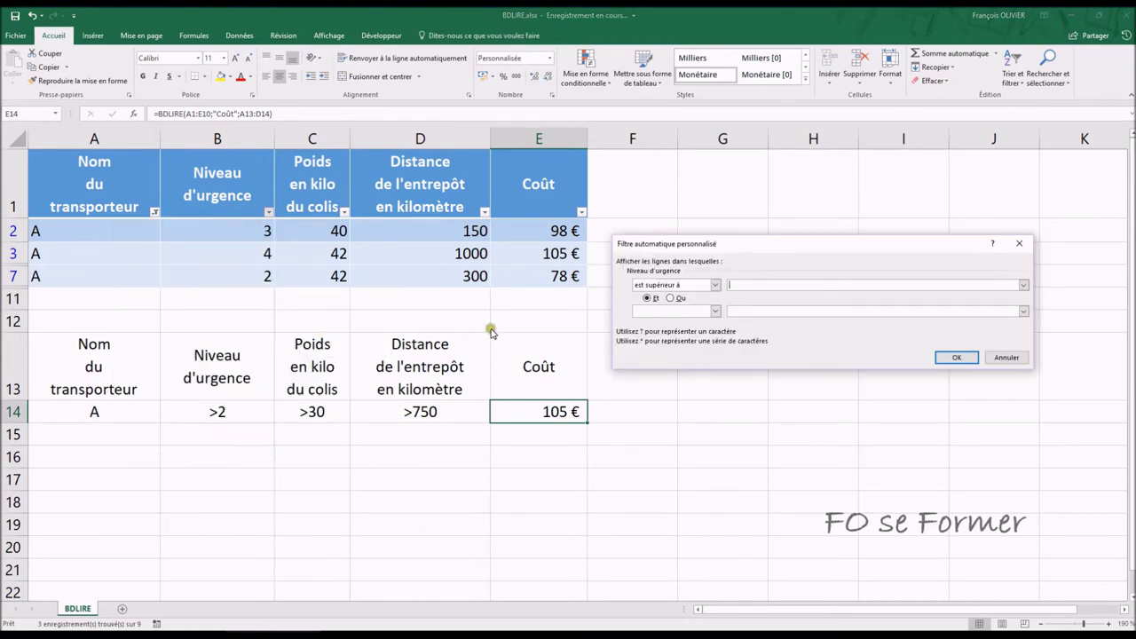
pyautogui.click(958, 357)
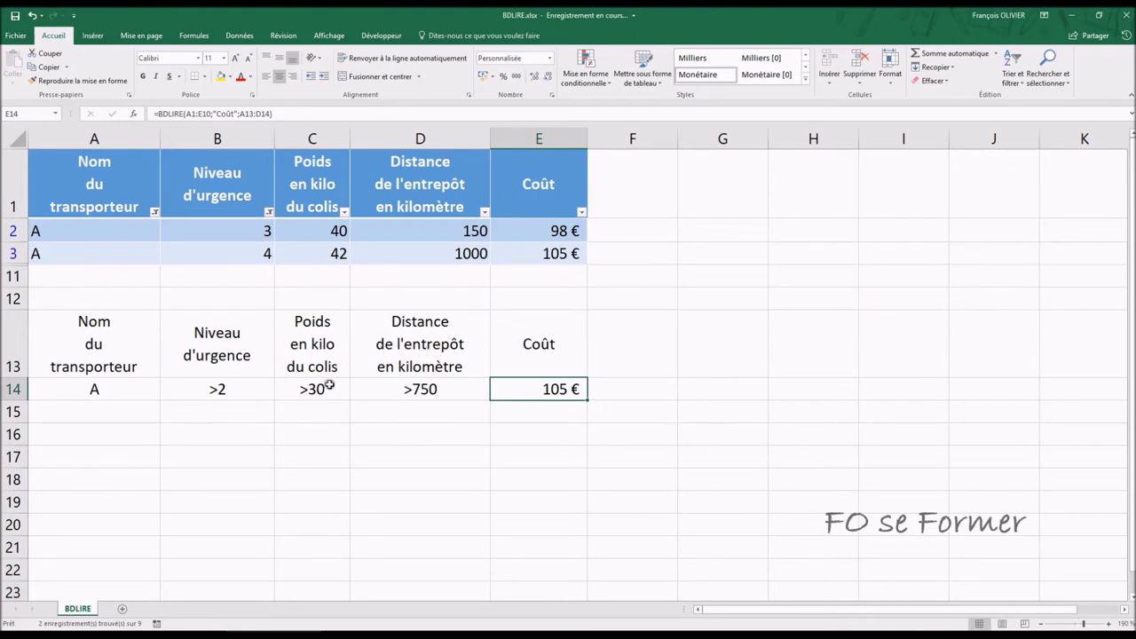
# Add weight greater than 30 and distance greater than 750 filters, leaving only row 3
pyautogui.click(343, 212)
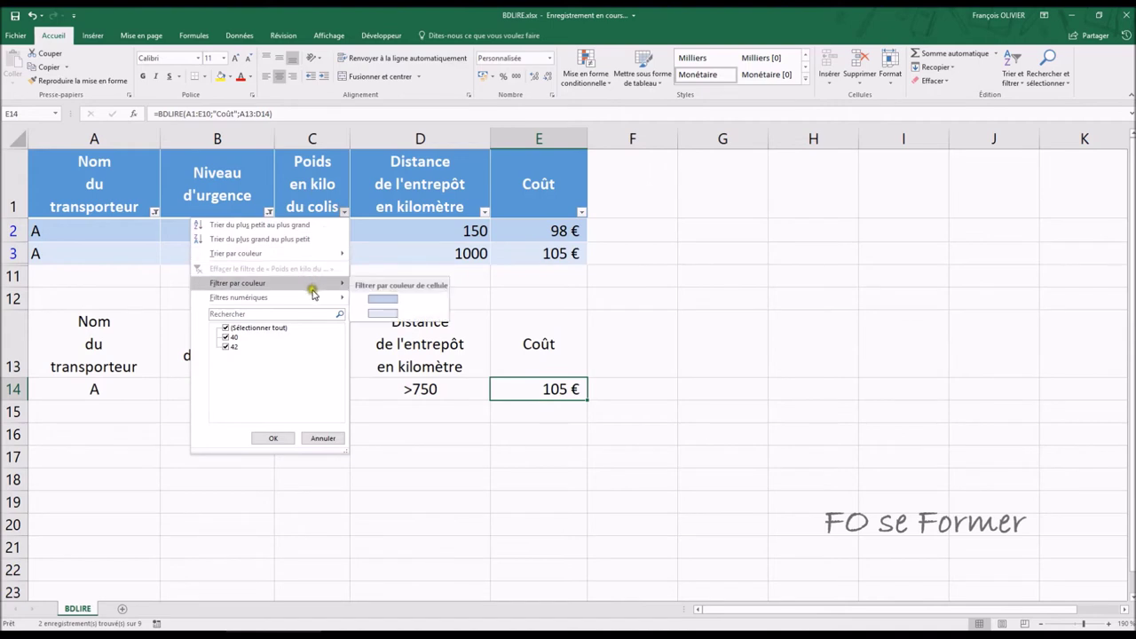
pyautogui.moveTo(313, 297)
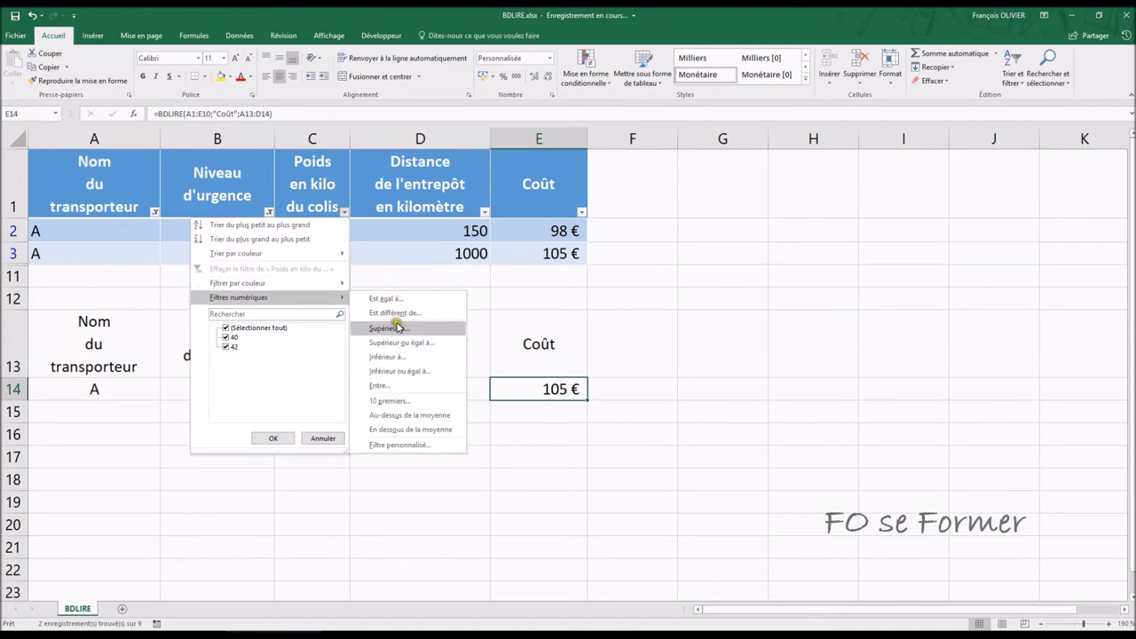
pyautogui.click(391, 327)
pyautogui.write('30')
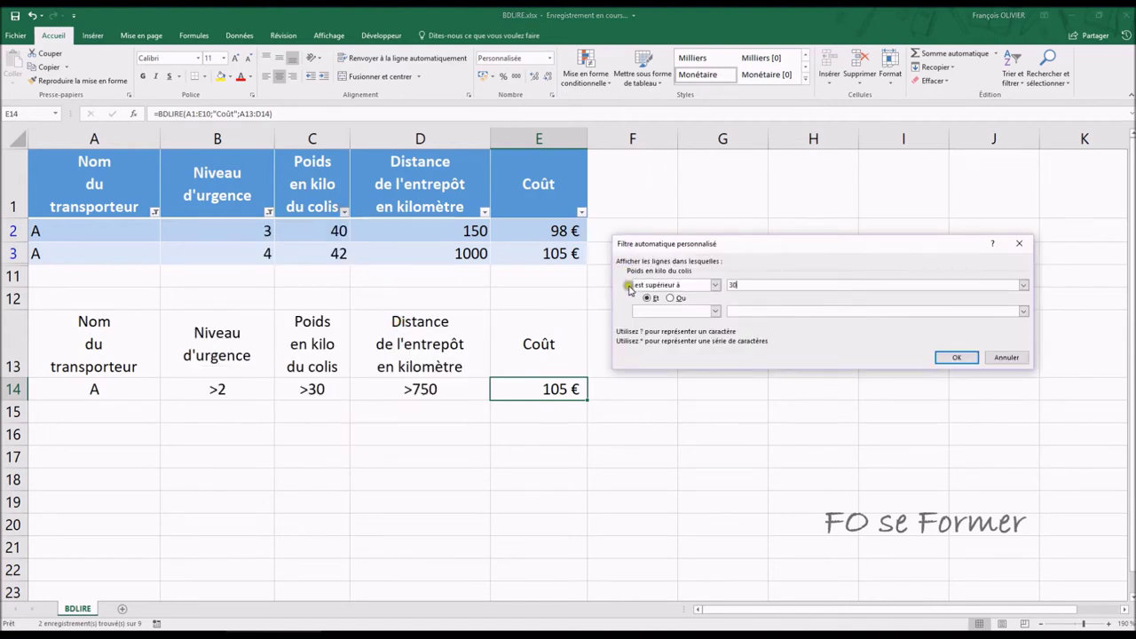
pyautogui.click(966, 358)
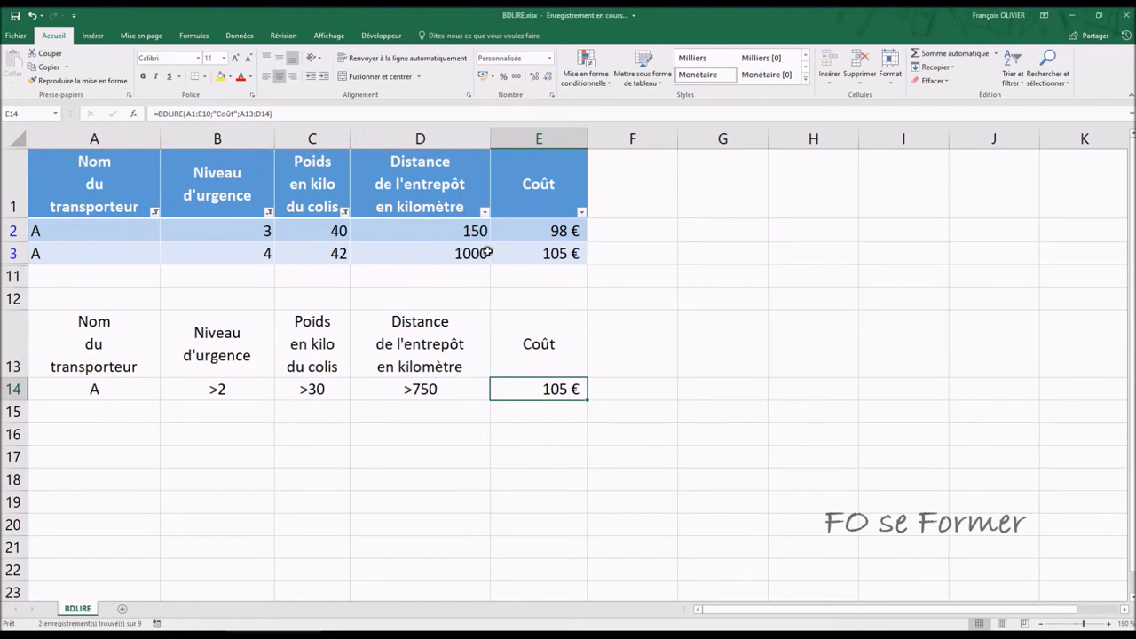
pyautogui.click(482, 215)
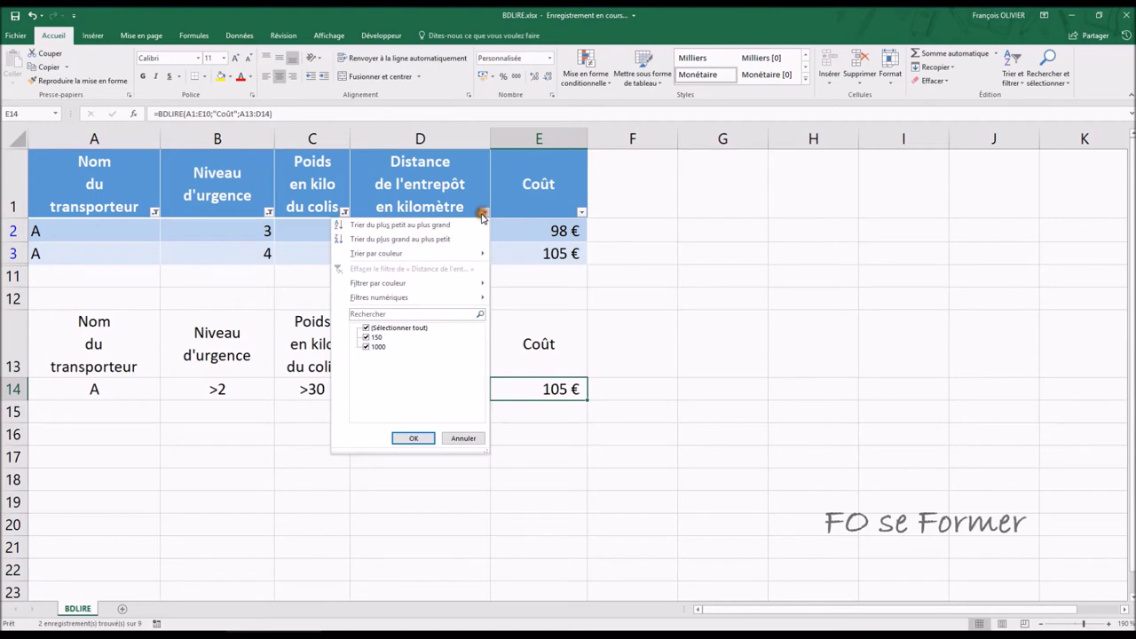
pyautogui.moveTo(474, 299)
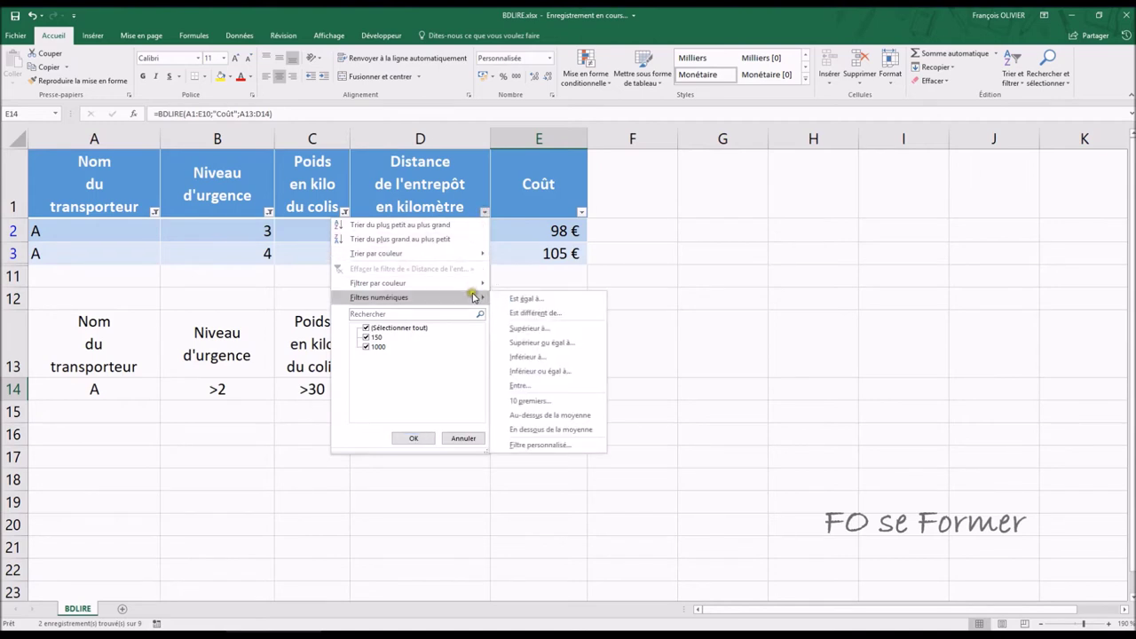
pyautogui.click(540, 328)
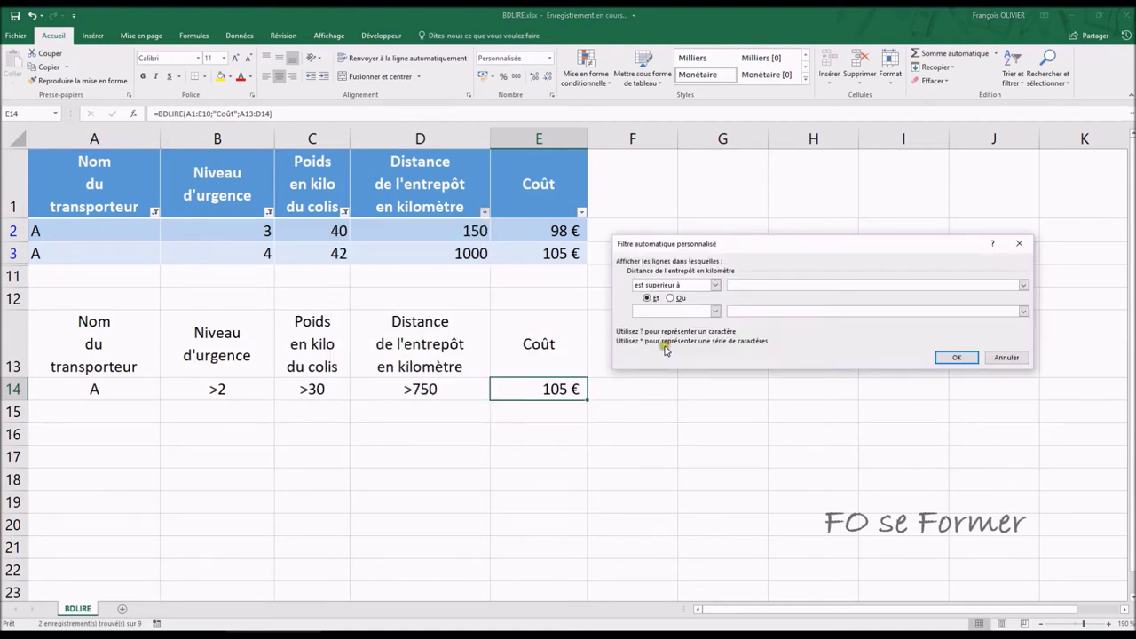
pyautogui.write('750')
pyautogui.click(944, 361)
pyautogui.click(958, 358)
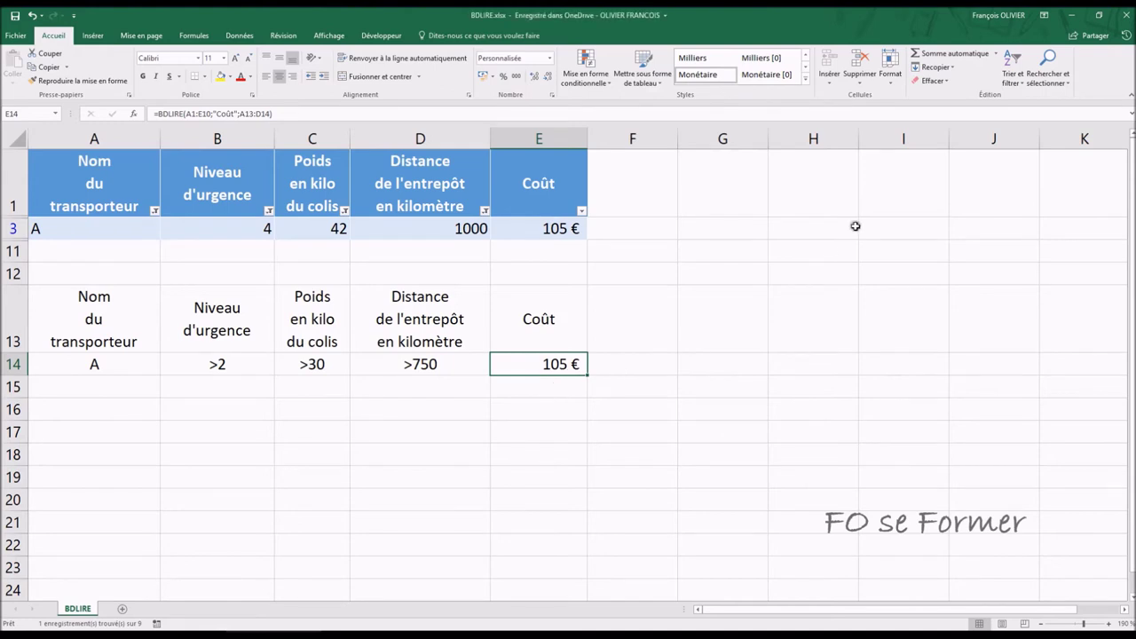
# Clear E14 completely, then undo to restore its BDLIRE formula
pyautogui.click(934, 81)
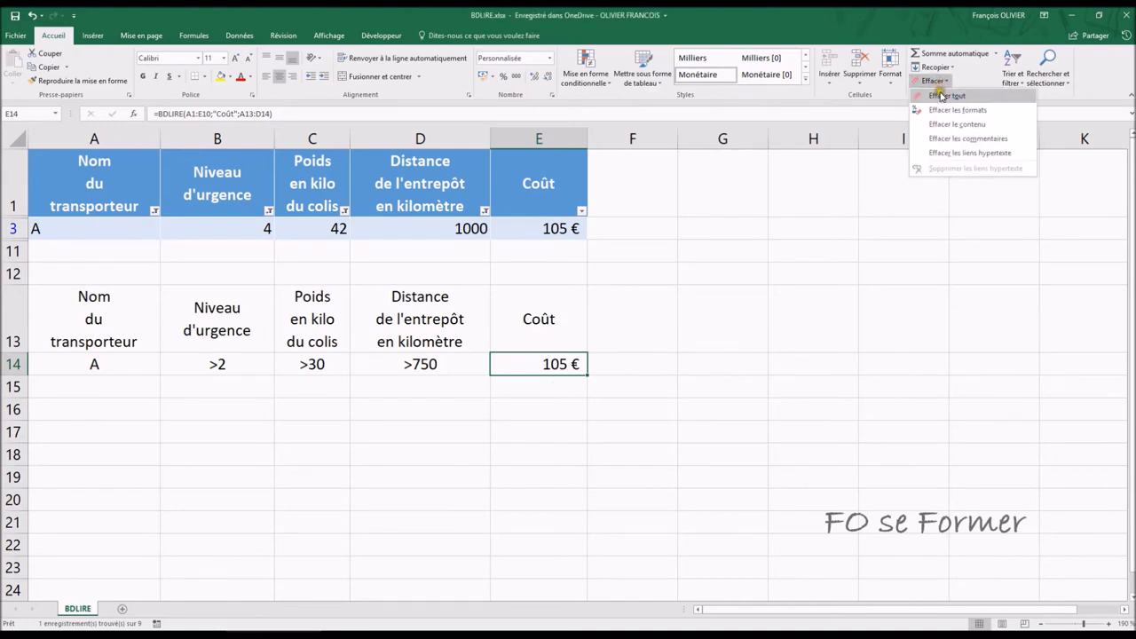
pyautogui.click(941, 96)
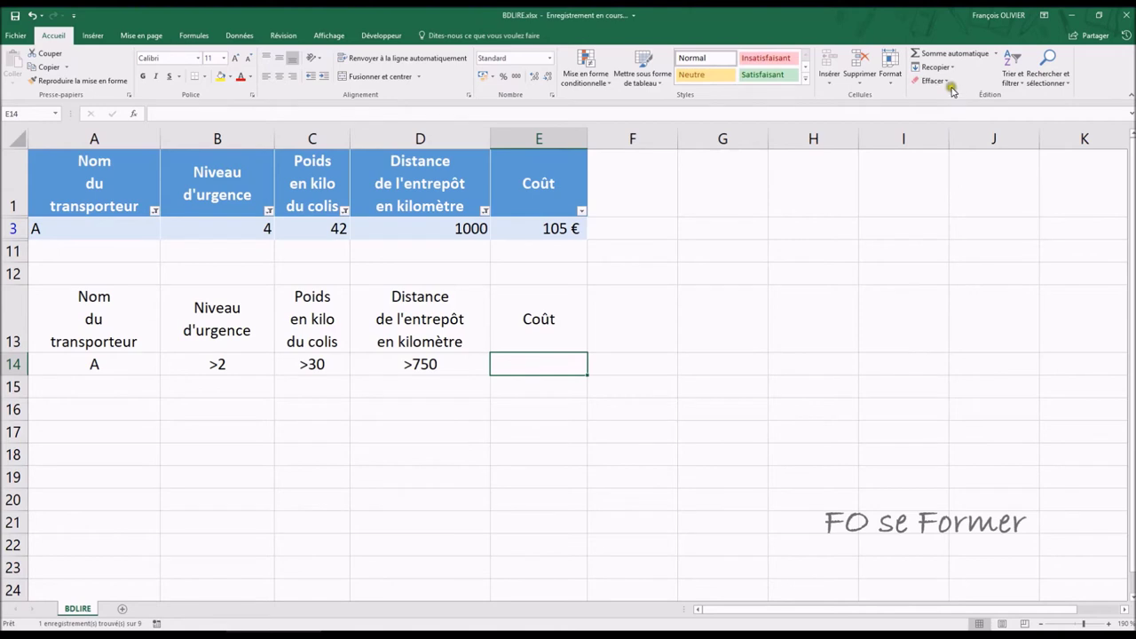
pyautogui.hotkey('ctrl', 'z')
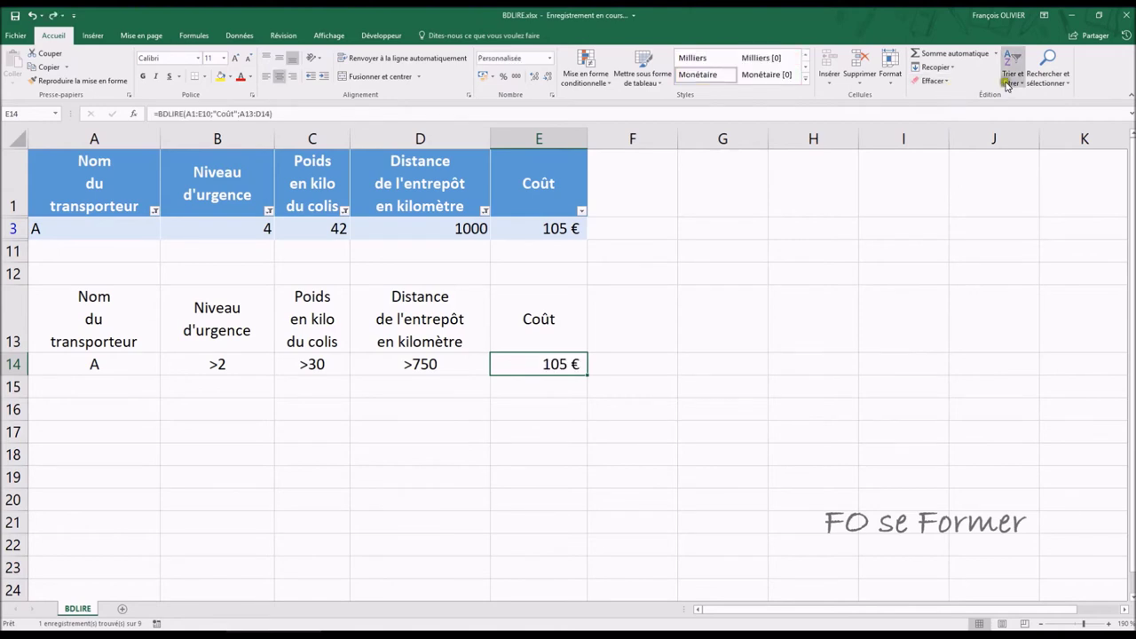
# Remove all filters and start editing the D14 distance criterion in the formula bar
pyautogui.click(1009, 81)
pyautogui.click(1030, 153)
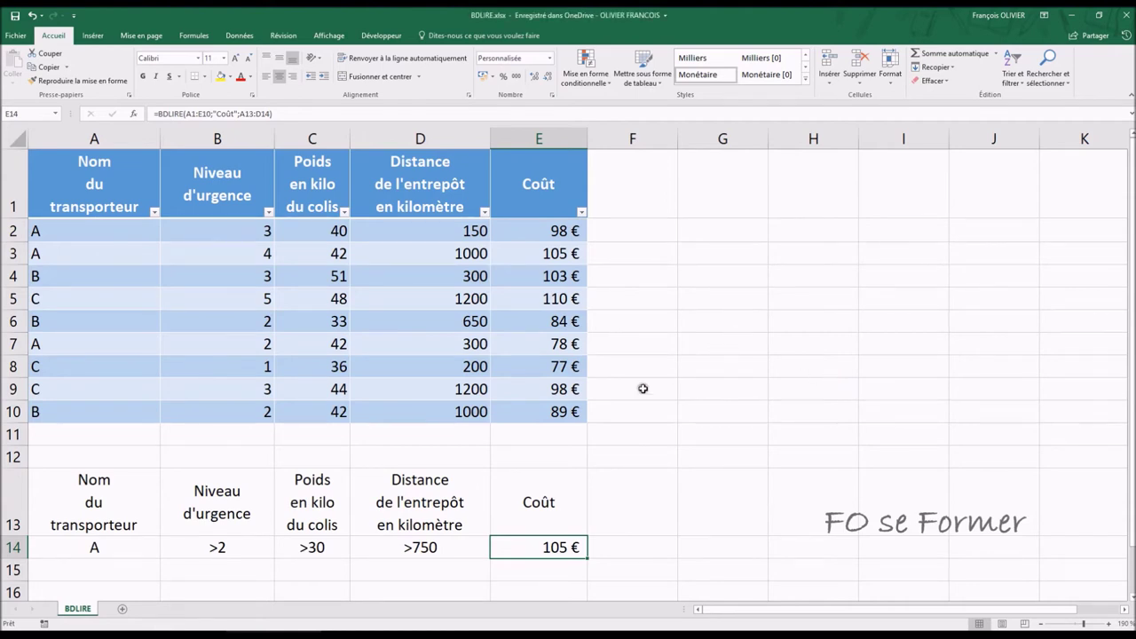
pyautogui.click(444, 551)
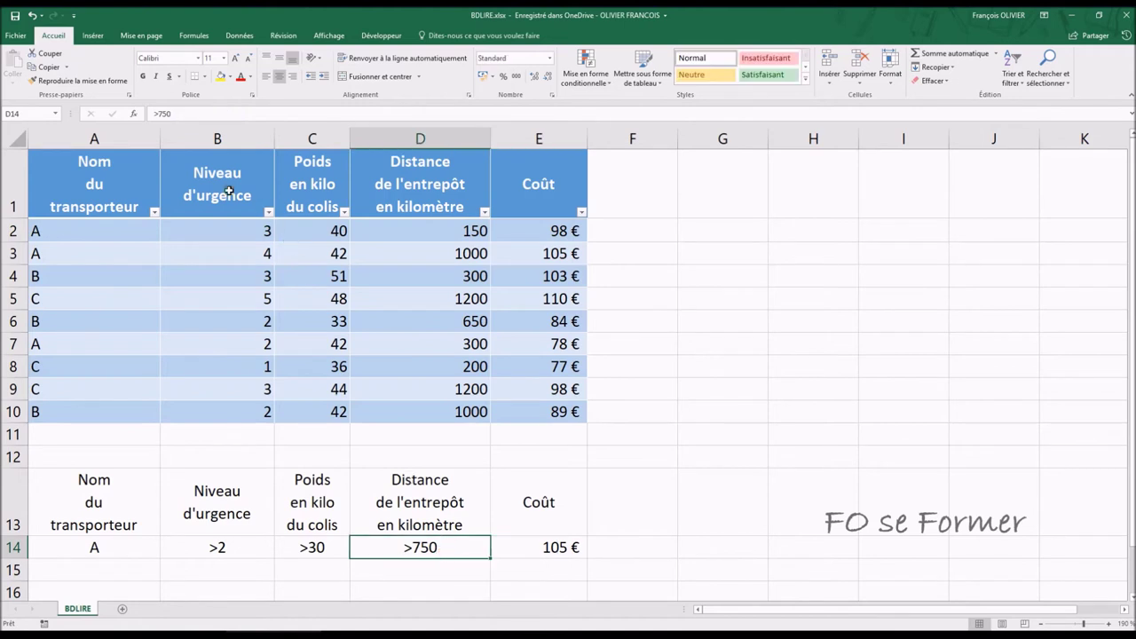
pyautogui.click(218, 117)
# Change the D14 distance criterion to >1500, turning E14 into #VALEUR!
pyautogui.press('BackSpace')
pyautogui.press('BackSpace')
pyautogui.write('1')
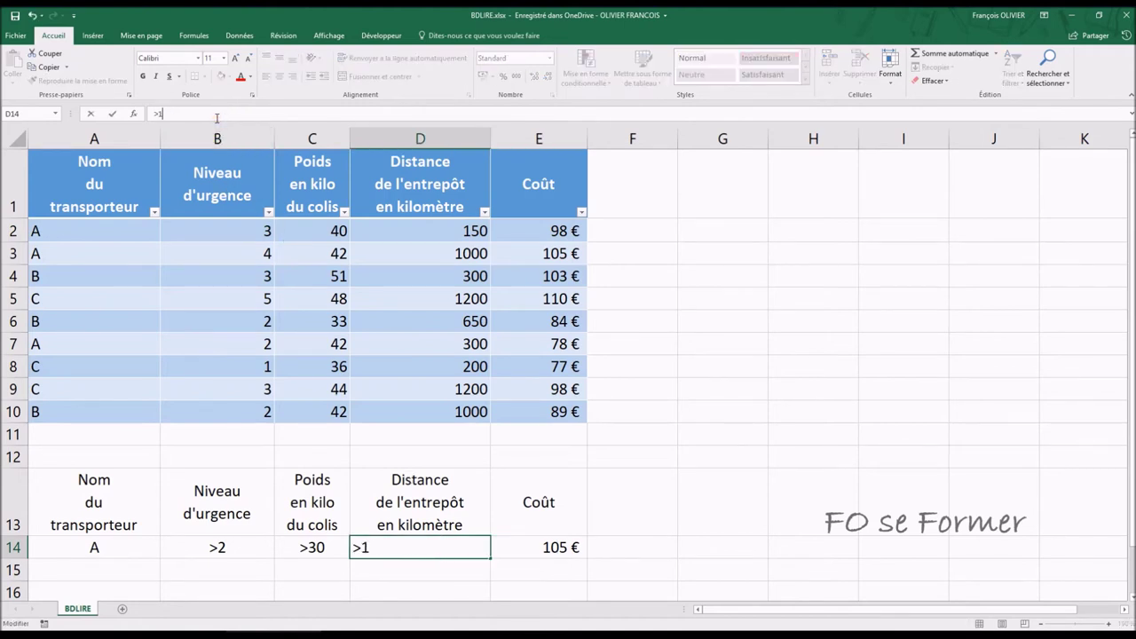
pyautogui.write('00')
pyautogui.press('Return')
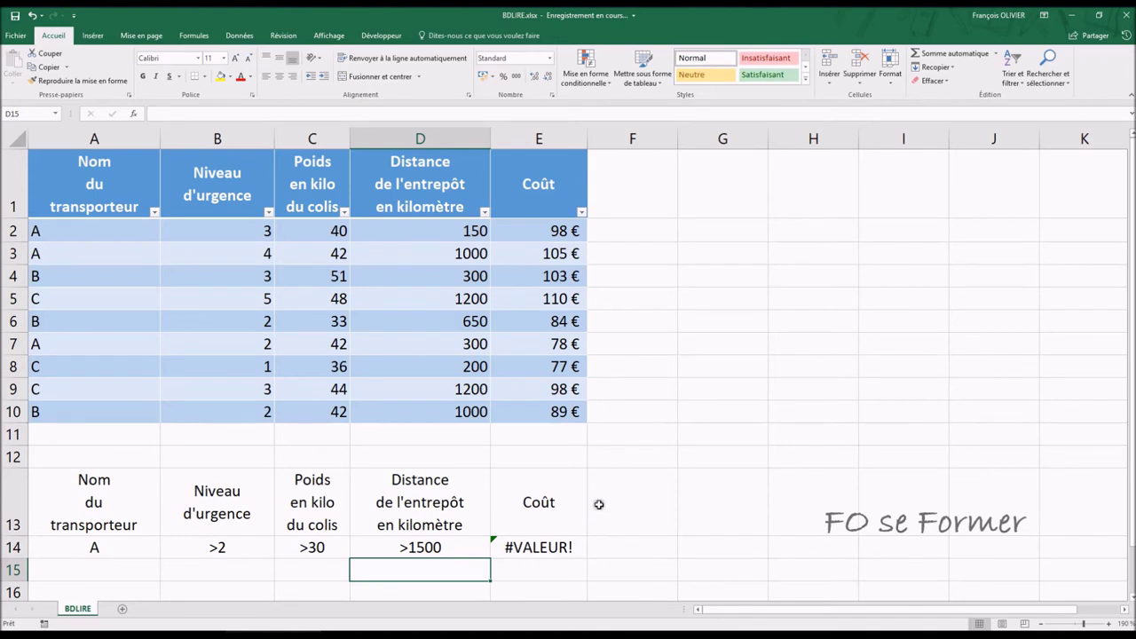
# Filter the table to carrier A only and apply an urgency greater-than filter
pyautogui.click(154, 213)
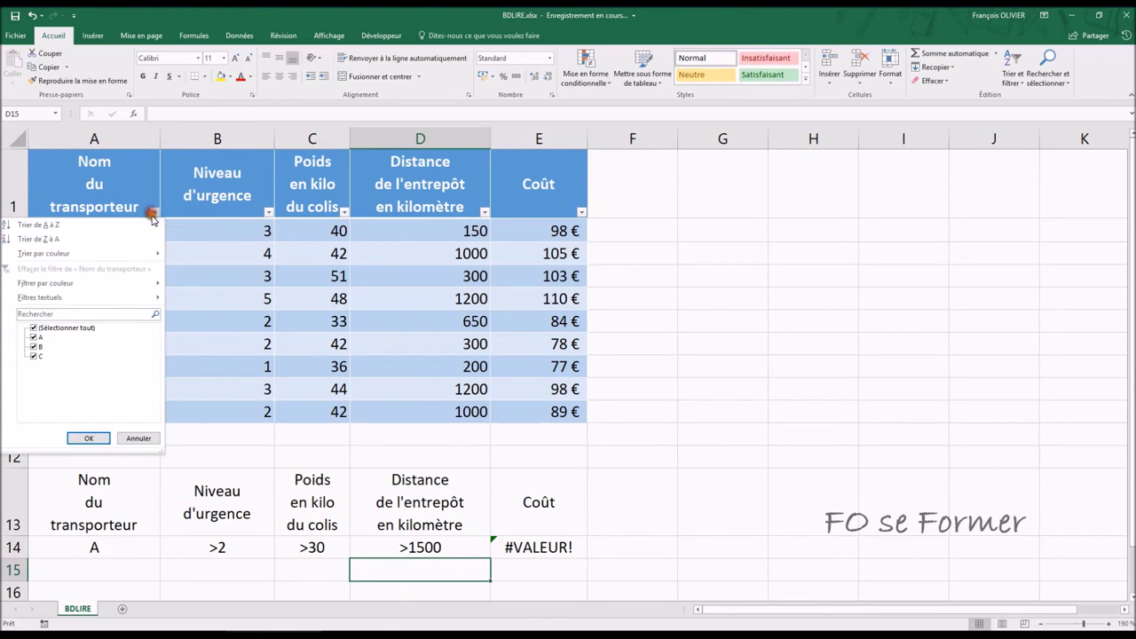
pyautogui.click(34, 328)
pyautogui.click(34, 338)
pyautogui.click(89, 438)
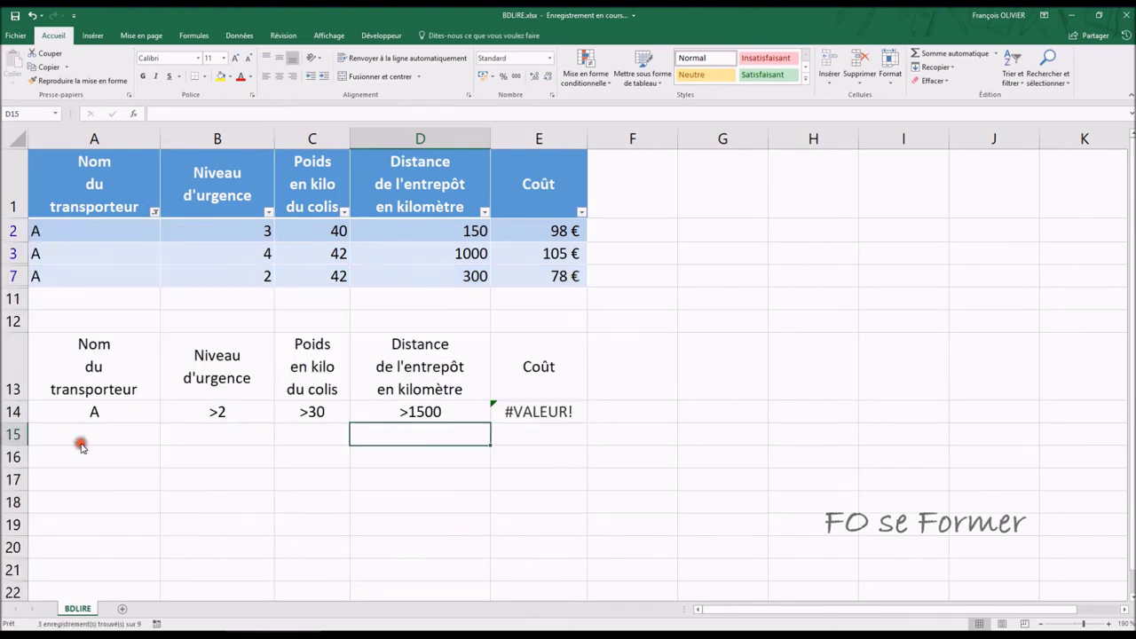
pyautogui.click(269, 214)
pyautogui.moveTo(269, 300)
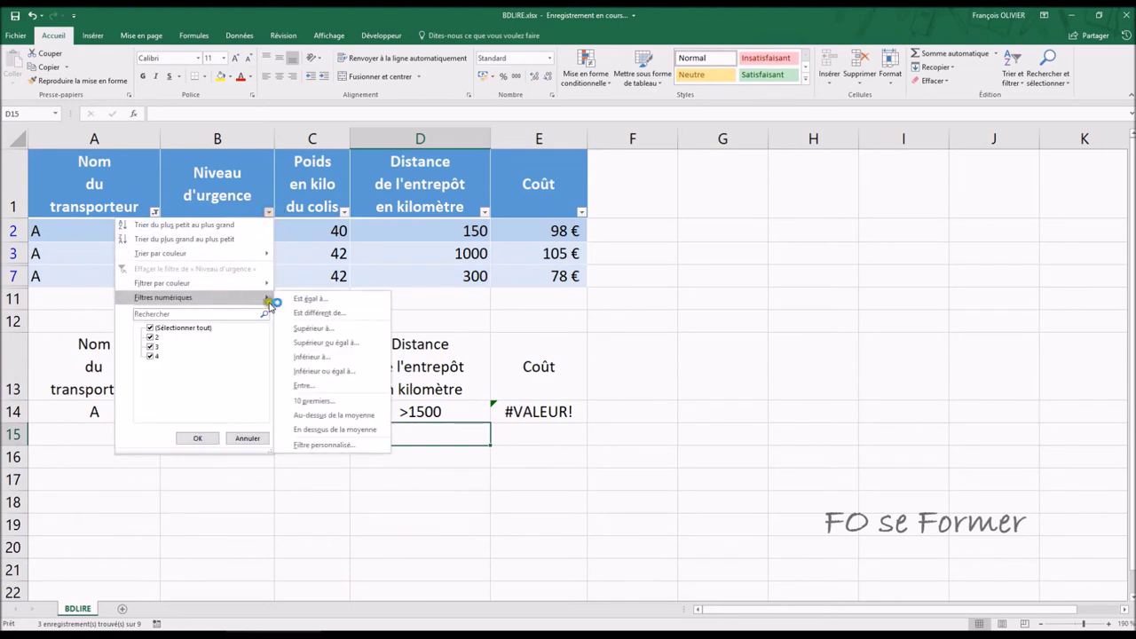
pyautogui.click(310, 329)
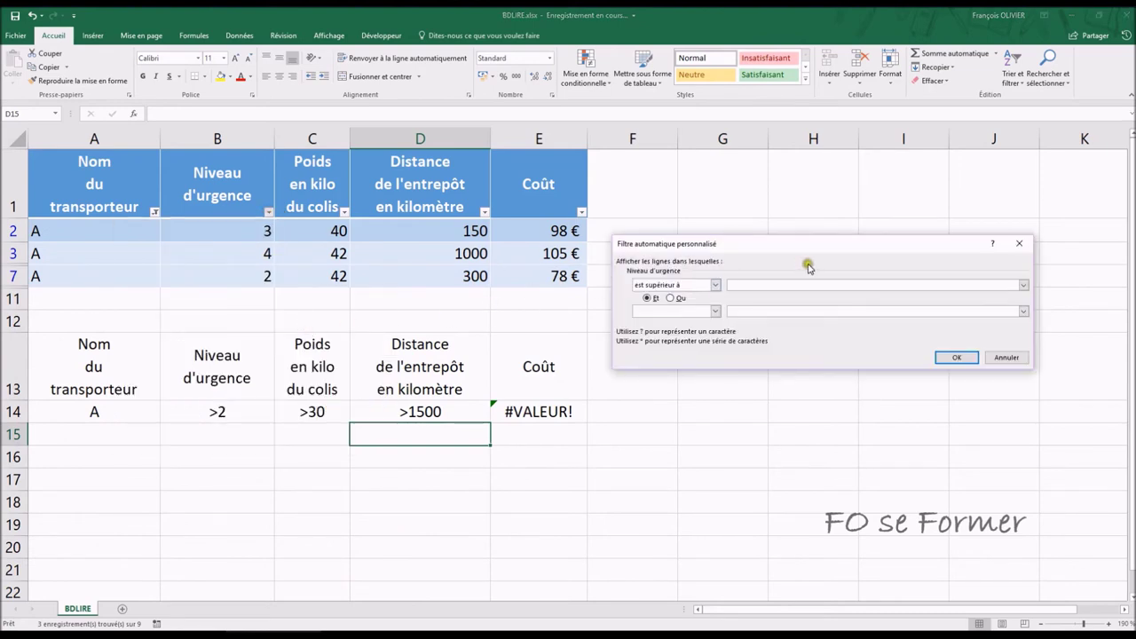
pyautogui.write('2')
pyautogui.click(938, 357)
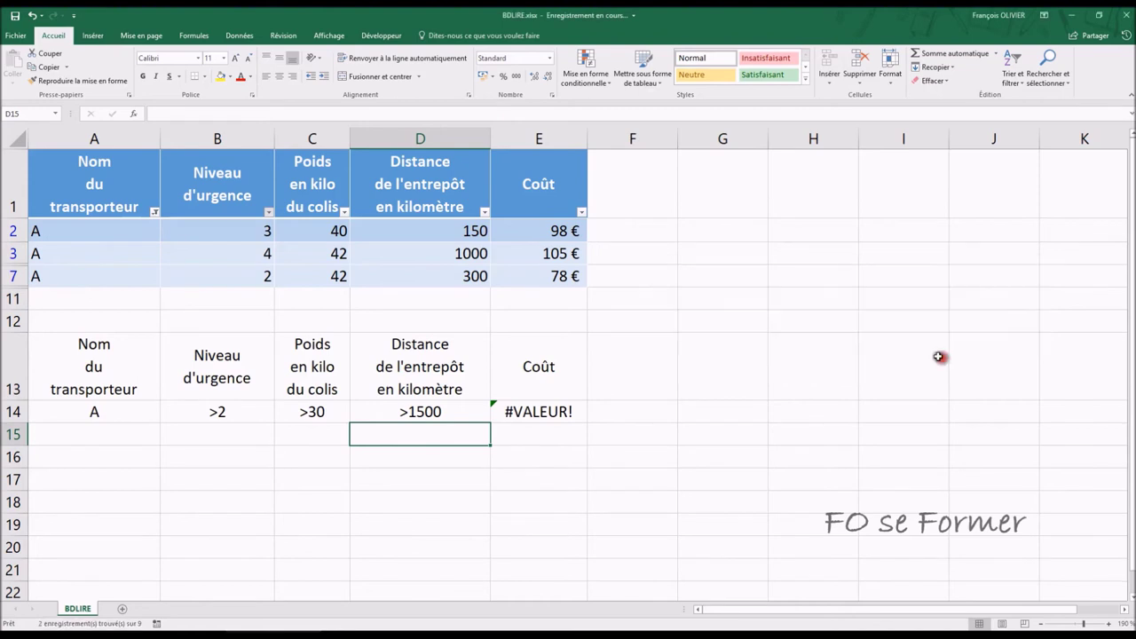
# Add weight greater than 30 and distance greater than 1500 filters, leaving no rows
pyautogui.click(346, 213)
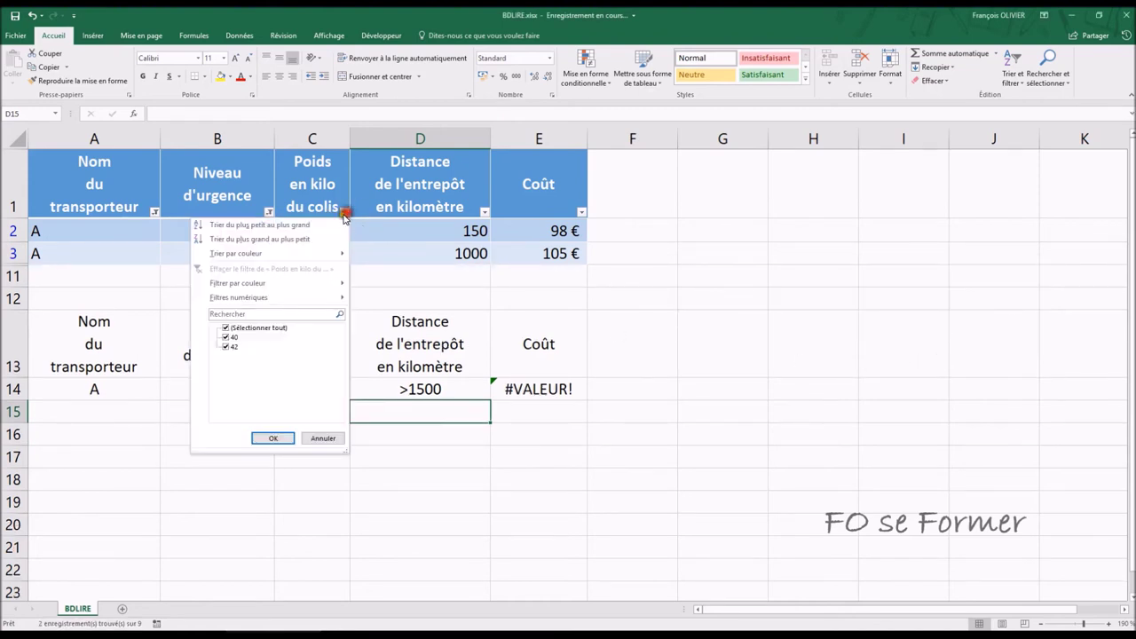
pyautogui.moveTo(331, 298)
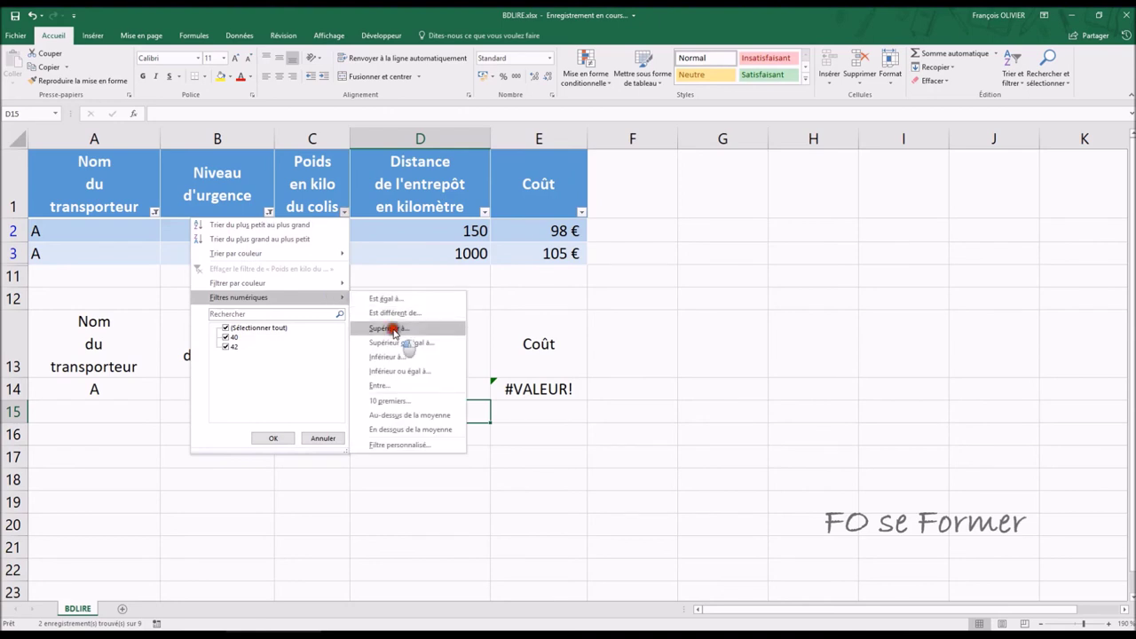
pyautogui.click(394, 328)
pyautogui.write('30')
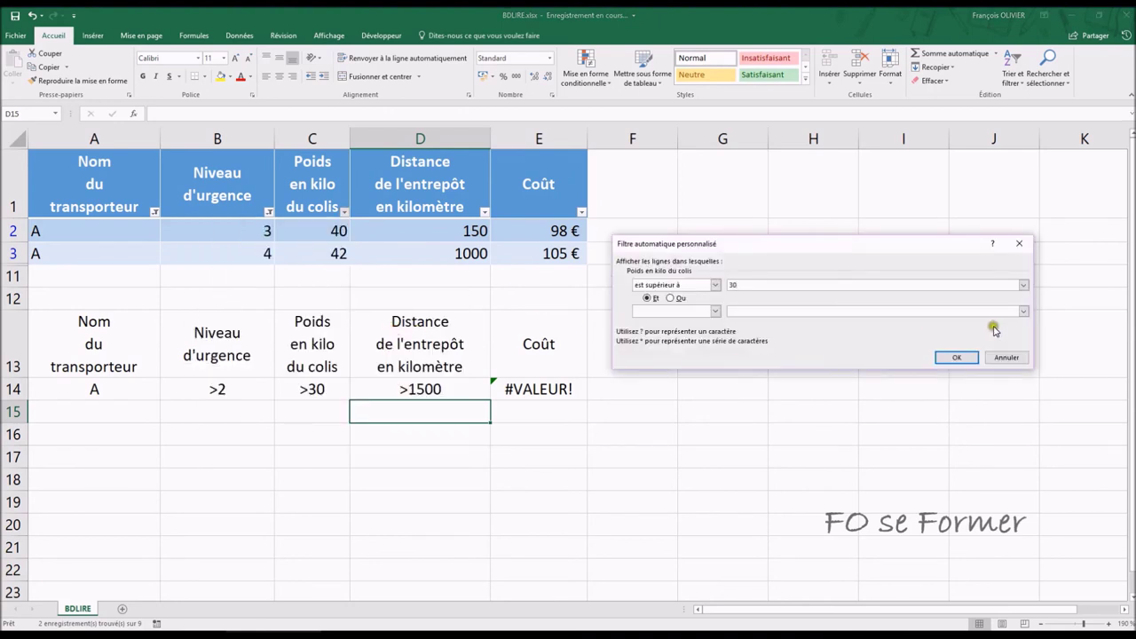
pyautogui.click(952, 357)
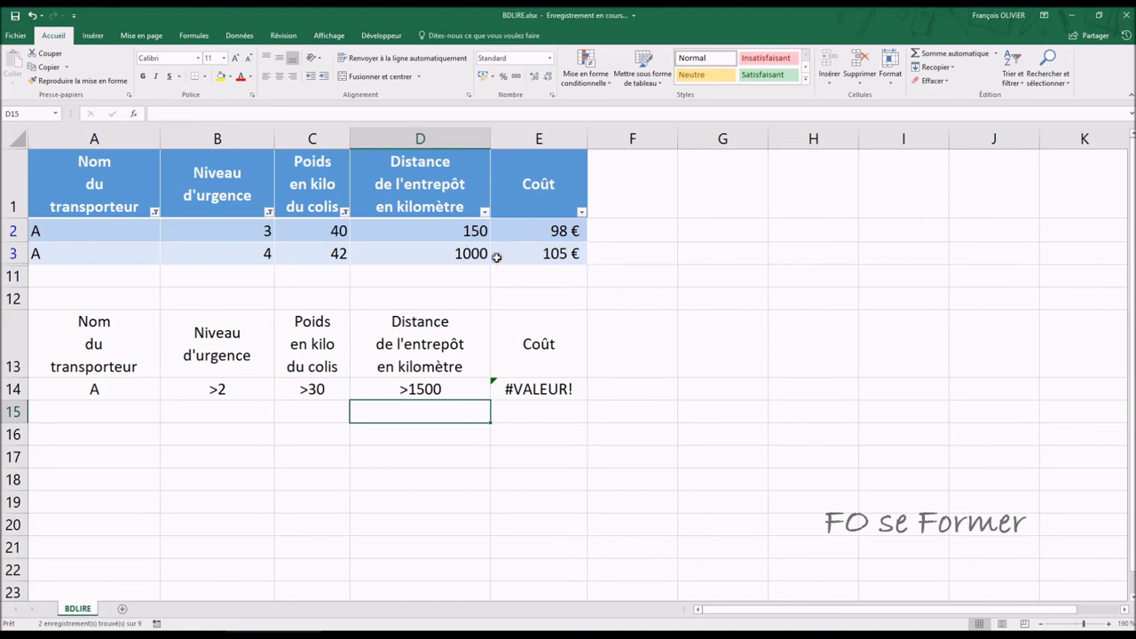
pyautogui.click(484, 212)
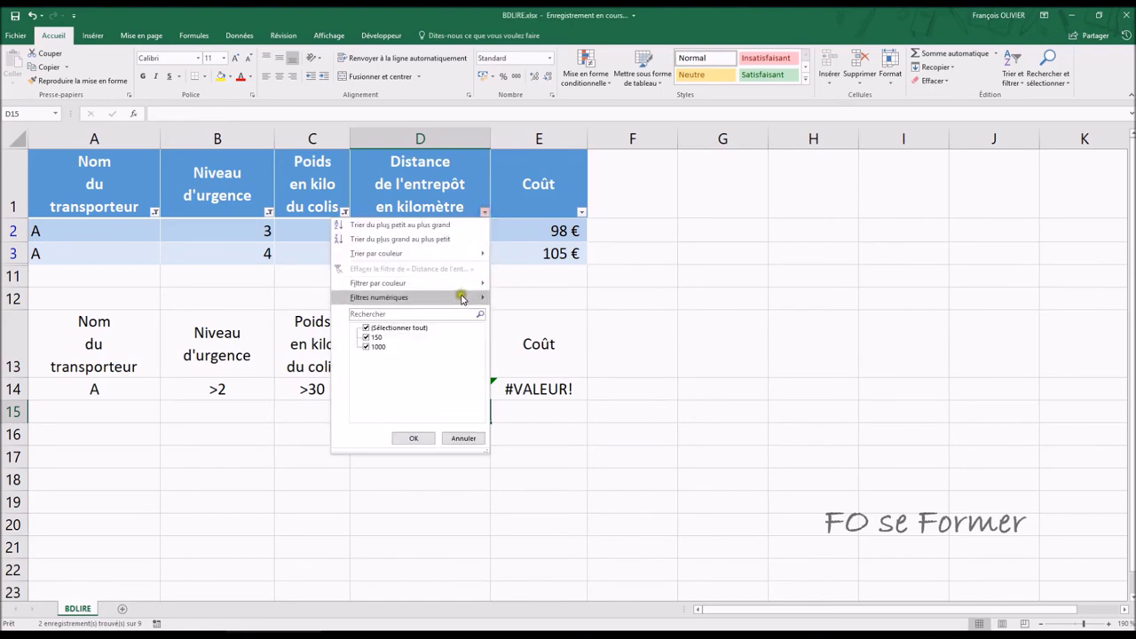
pyautogui.moveTo(456, 298)
pyautogui.click(530, 328)
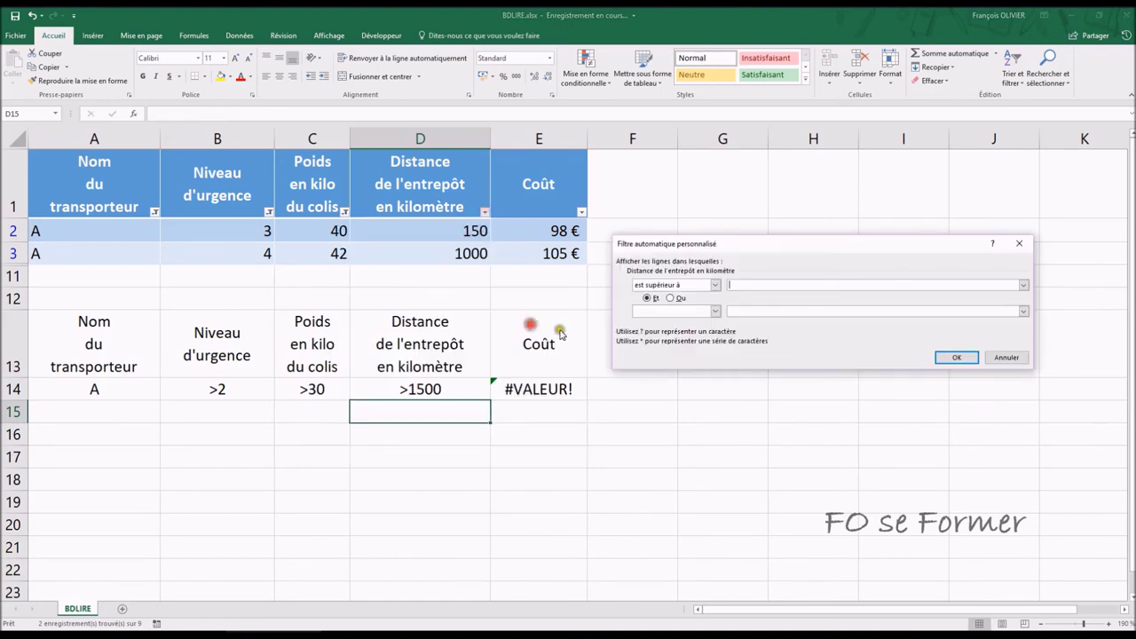
pyautogui.write('1500')
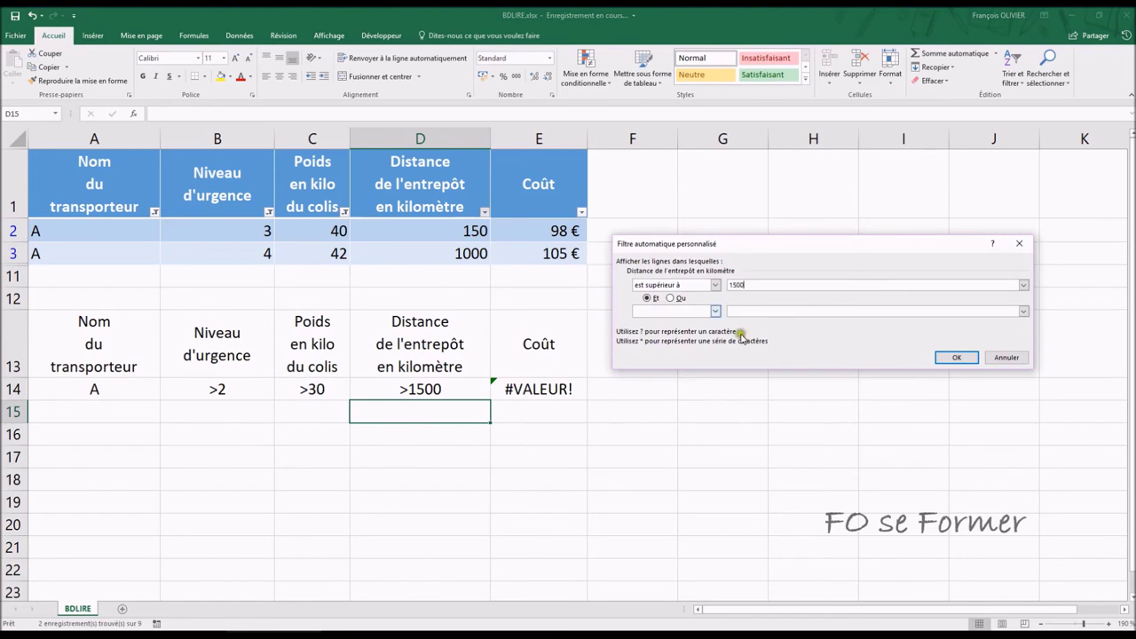
pyautogui.click(955, 357)
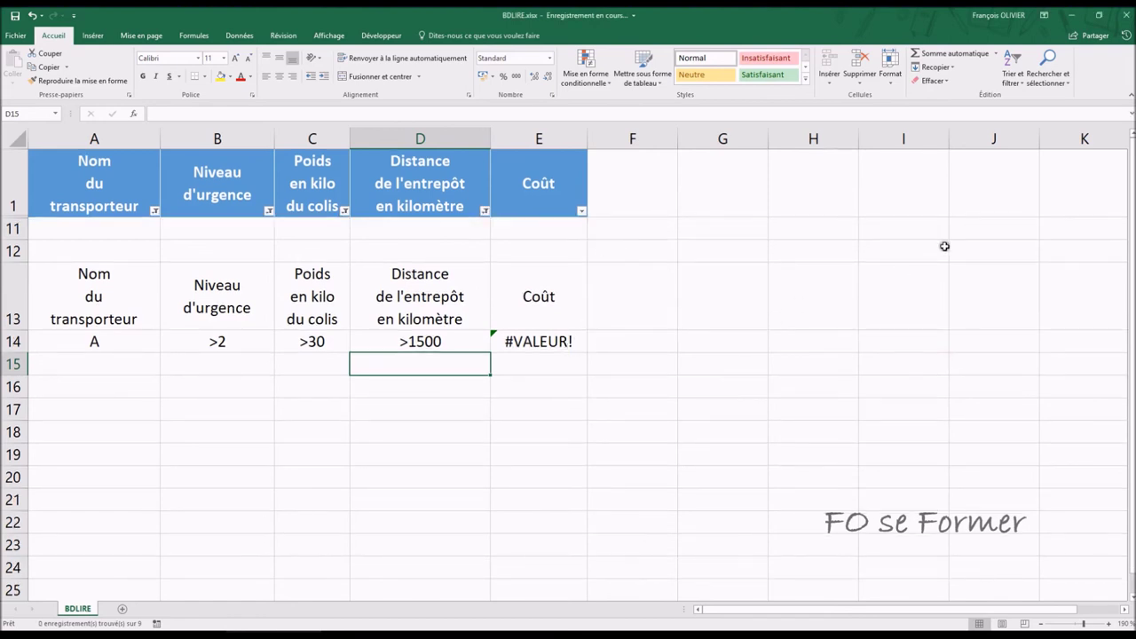
pyautogui.click(1014, 75)
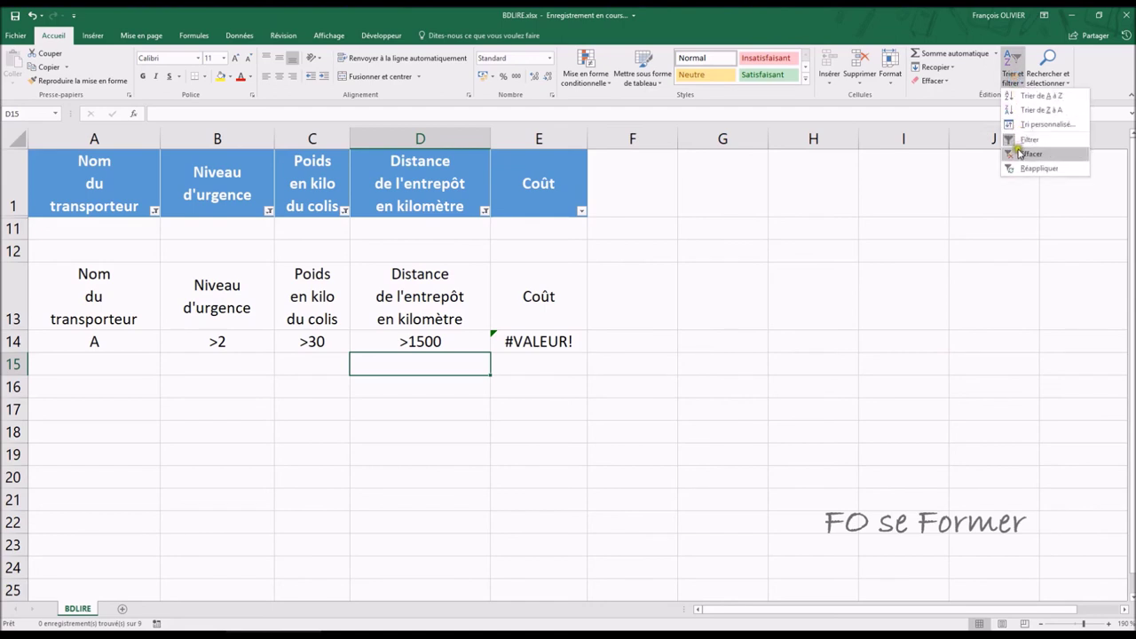
# Clear all filters and change the D14 distance criterion to >100, so E14 shows #NOMBRE!
pyautogui.click(1020, 154)
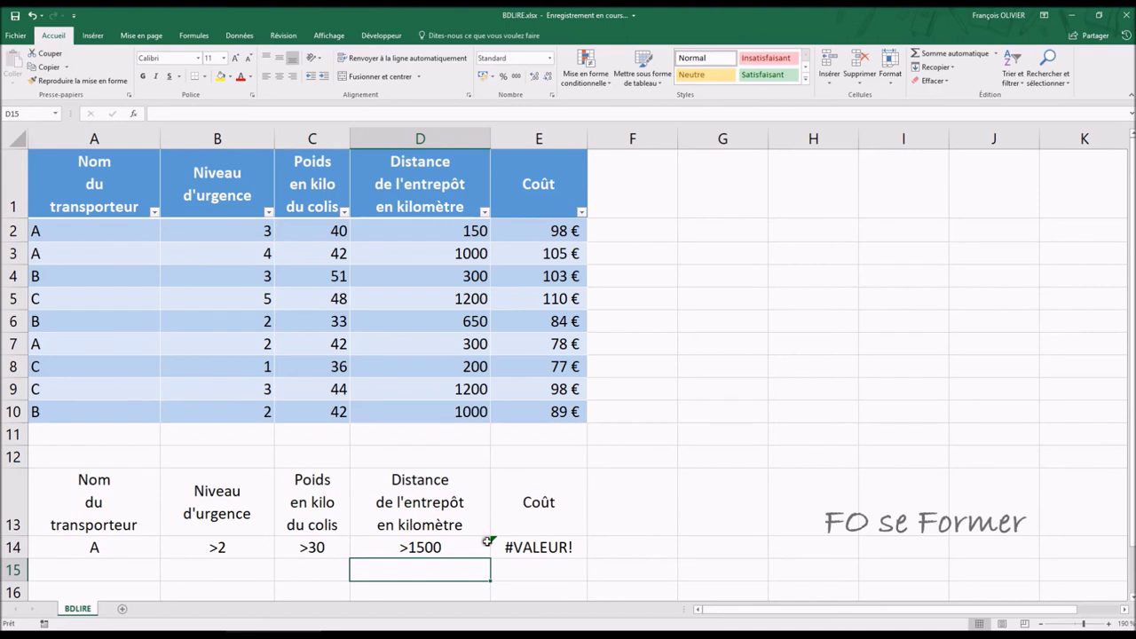
pyautogui.click(455, 546)
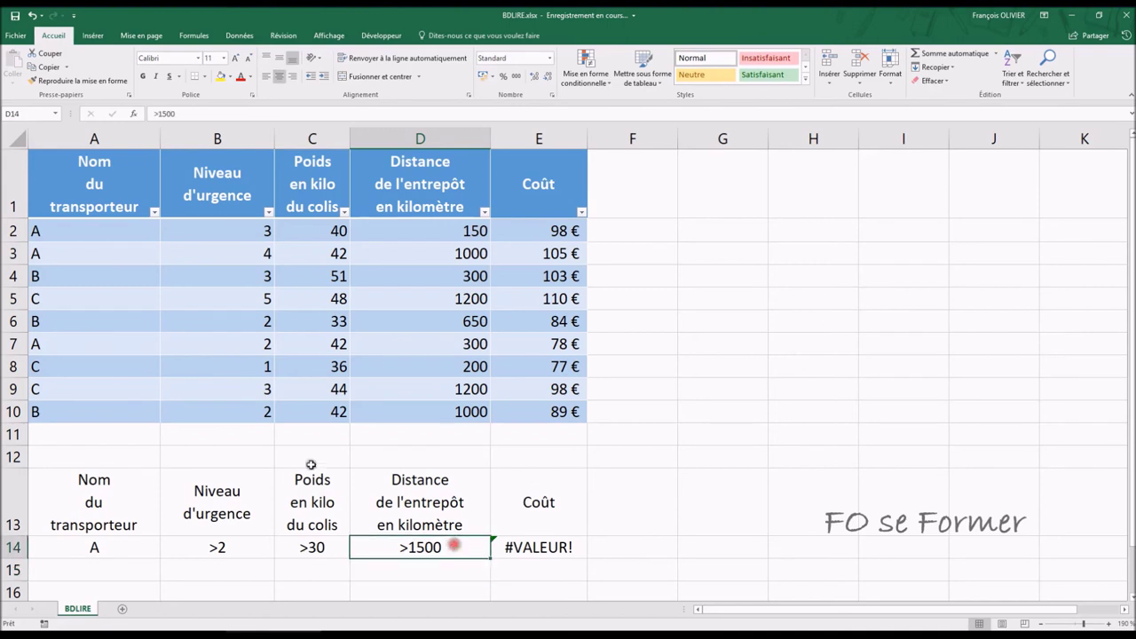
pyautogui.click(167, 114)
pyautogui.press('BackSpace')
pyautogui.press('Return')
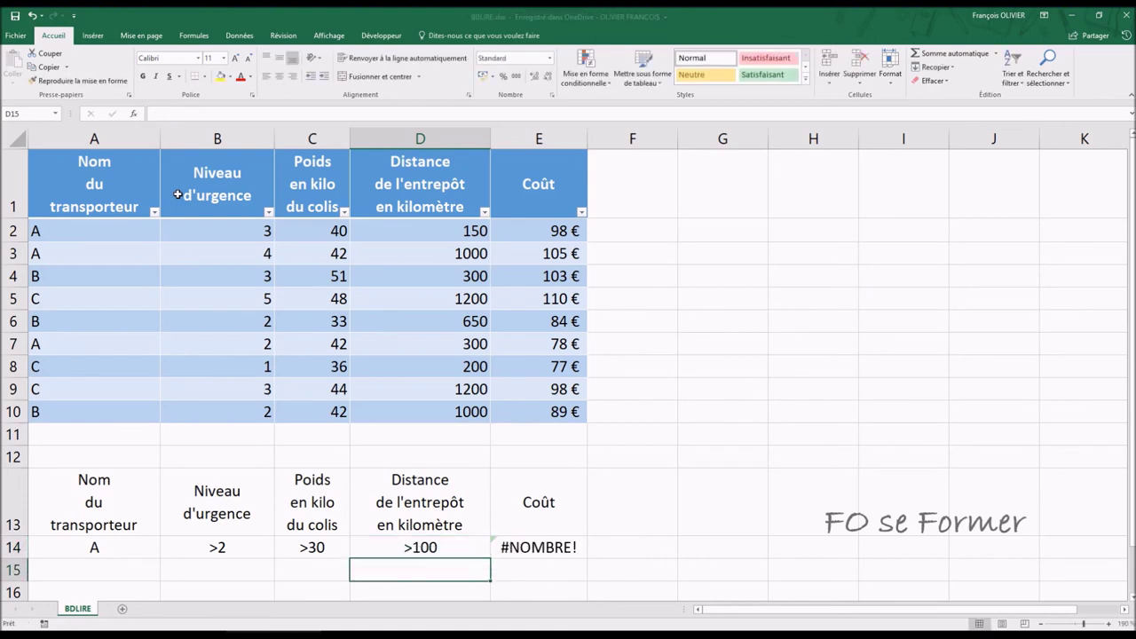
# Filter the table to carrier A only and urgency level greater than 2
pyautogui.click(795, 343)
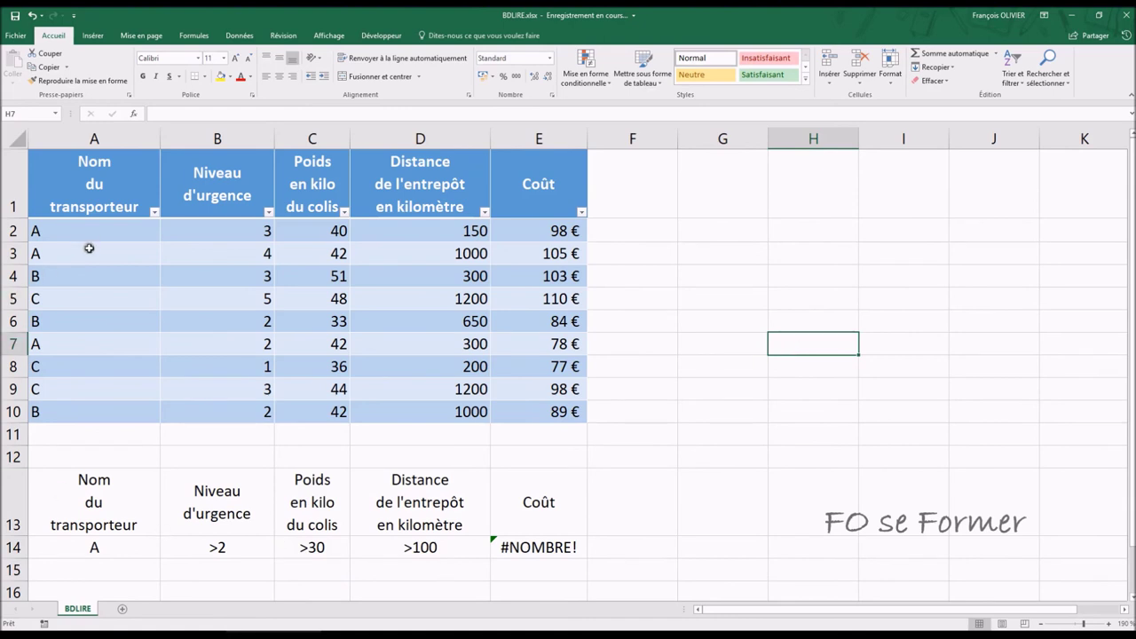
pyautogui.click(153, 212)
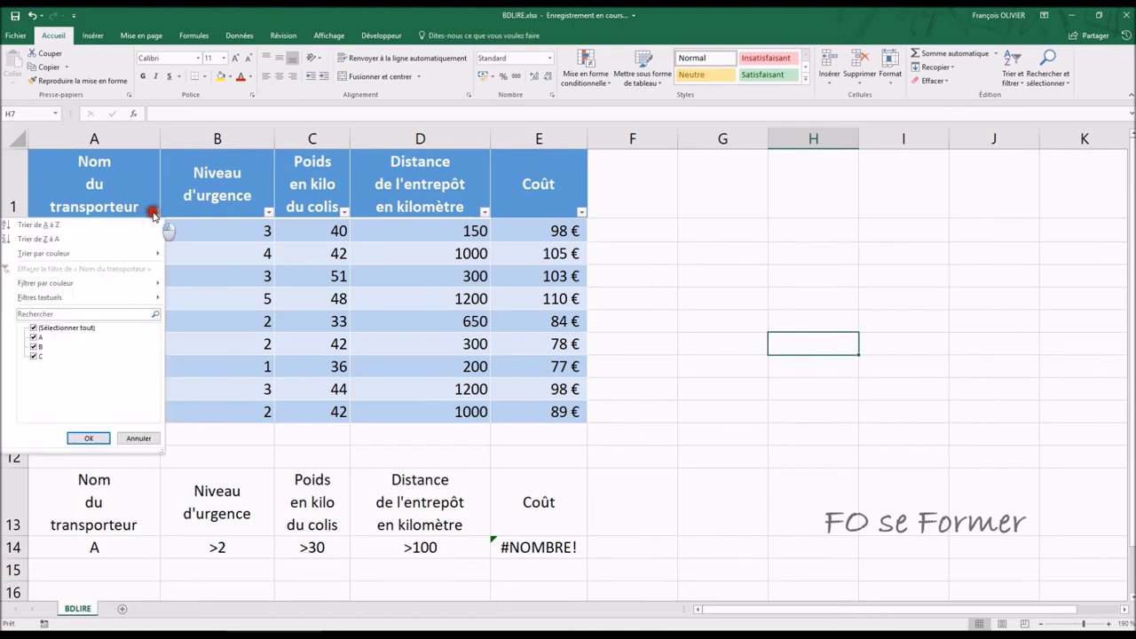
pyautogui.click(36, 329)
pyautogui.click(33, 338)
pyautogui.click(72, 438)
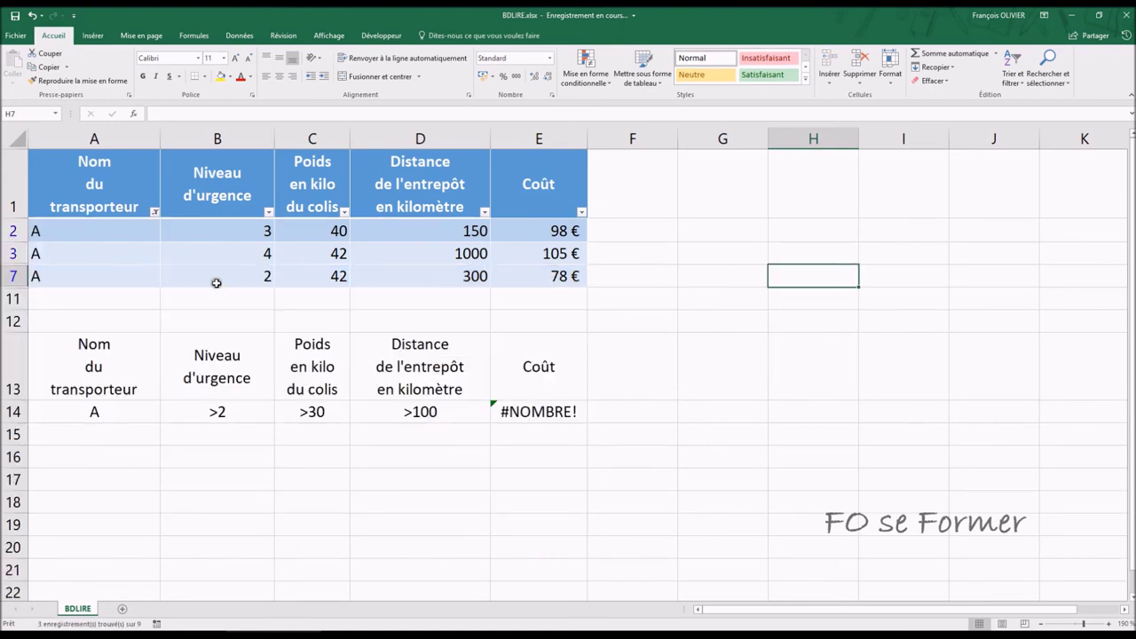
pyautogui.click(268, 211)
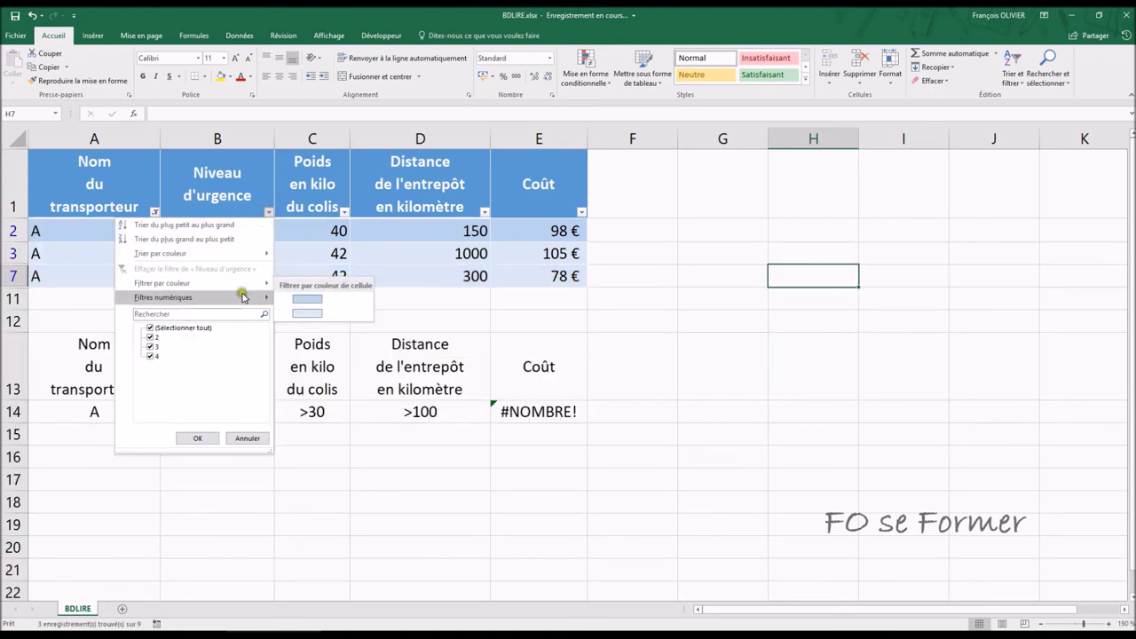
pyautogui.moveTo(249, 298)
pyautogui.click(319, 328)
pyautogui.write('2')
pyautogui.click(940, 356)
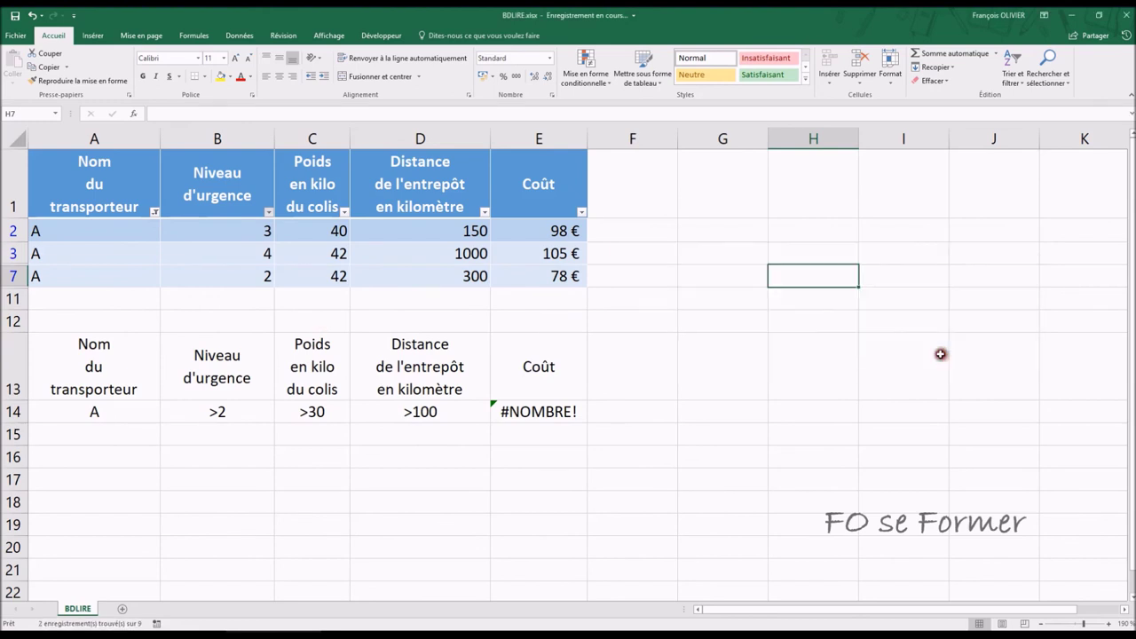
# Add weight greater than 30 and distance greater than 100 filters, leaving two rows
pyautogui.click(345, 212)
pyautogui.moveTo(335, 303)
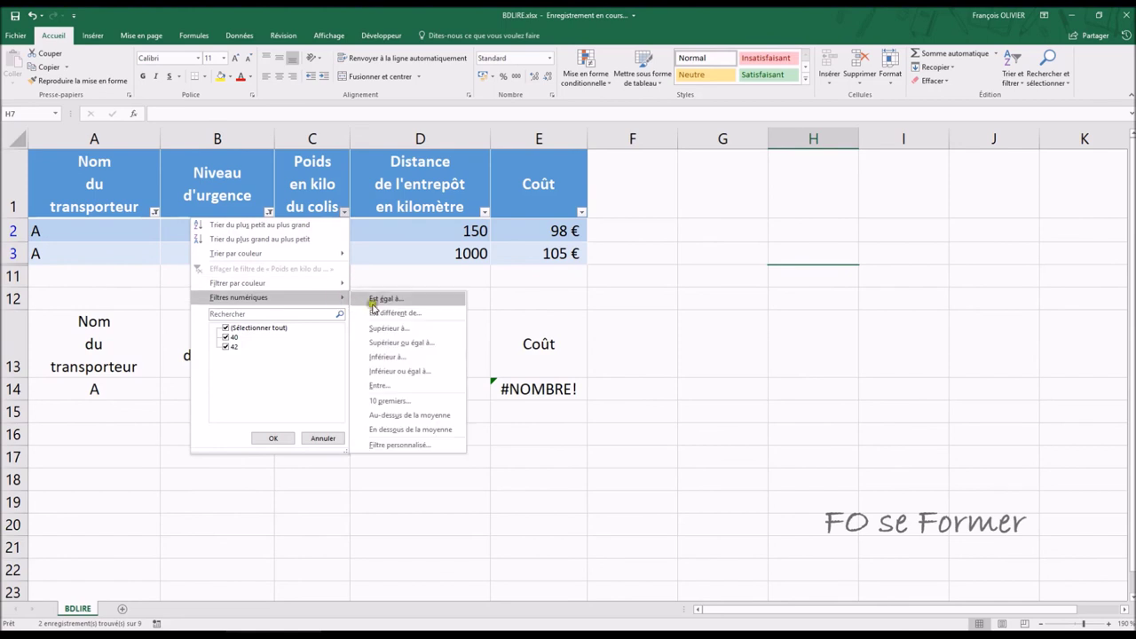
pyautogui.click(375, 327)
pyautogui.write('30')
pyautogui.click(963, 357)
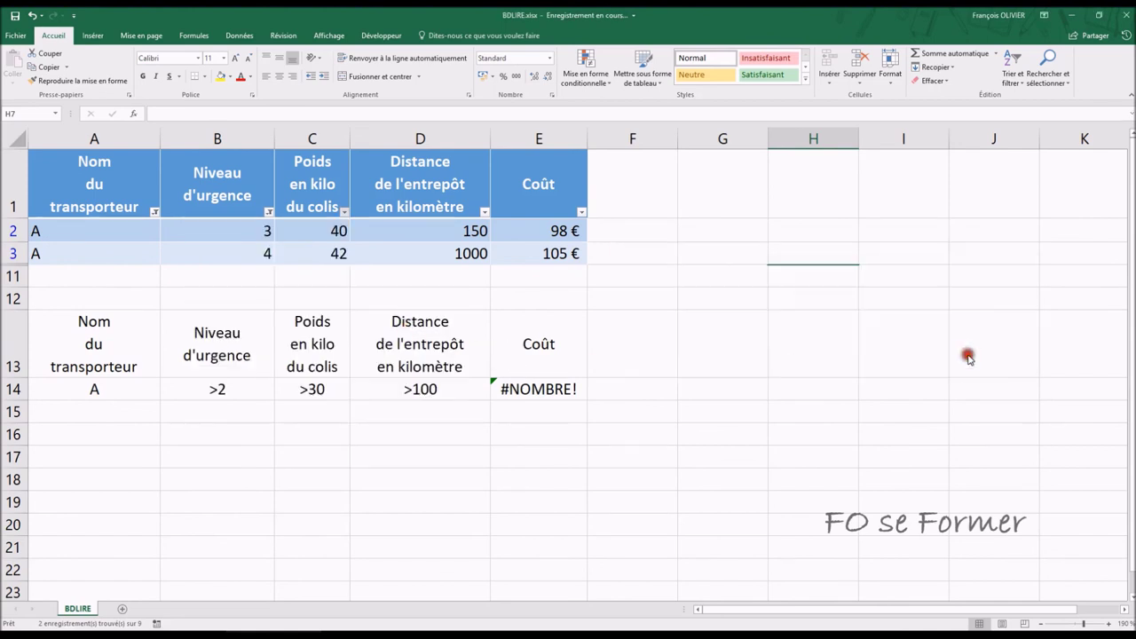
pyautogui.click(484, 213)
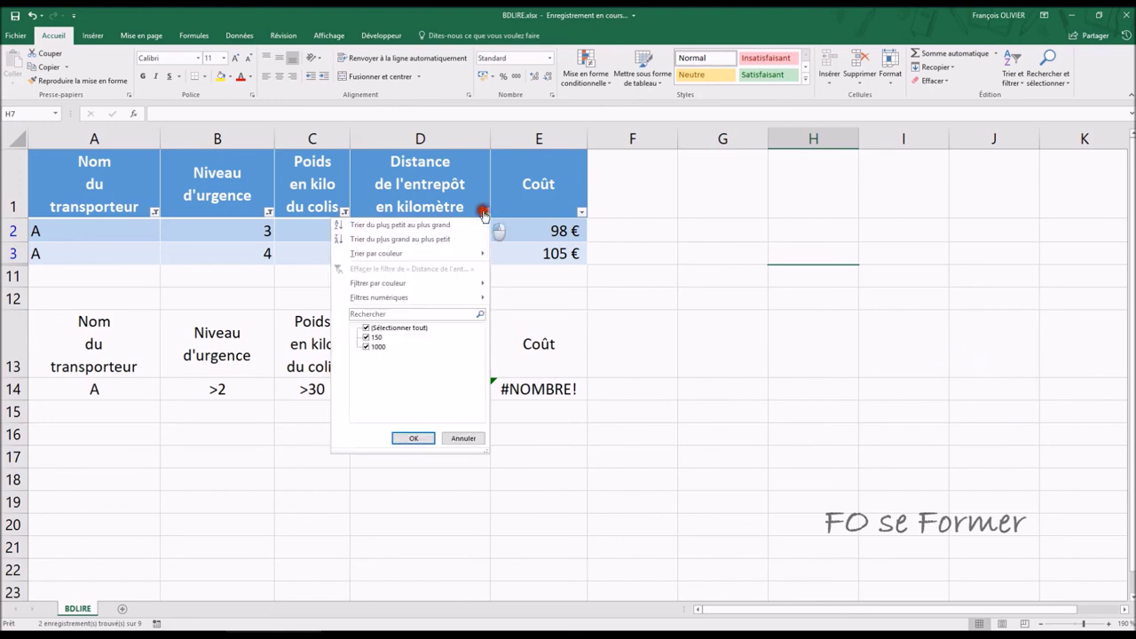
pyautogui.moveTo(453, 302)
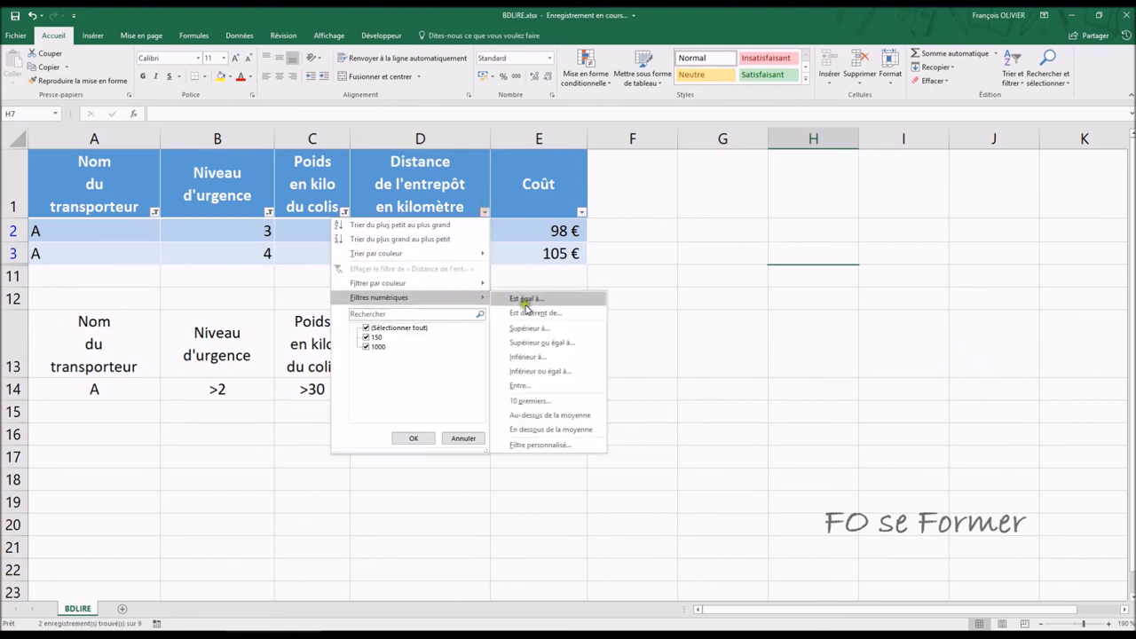
pyautogui.click(533, 329)
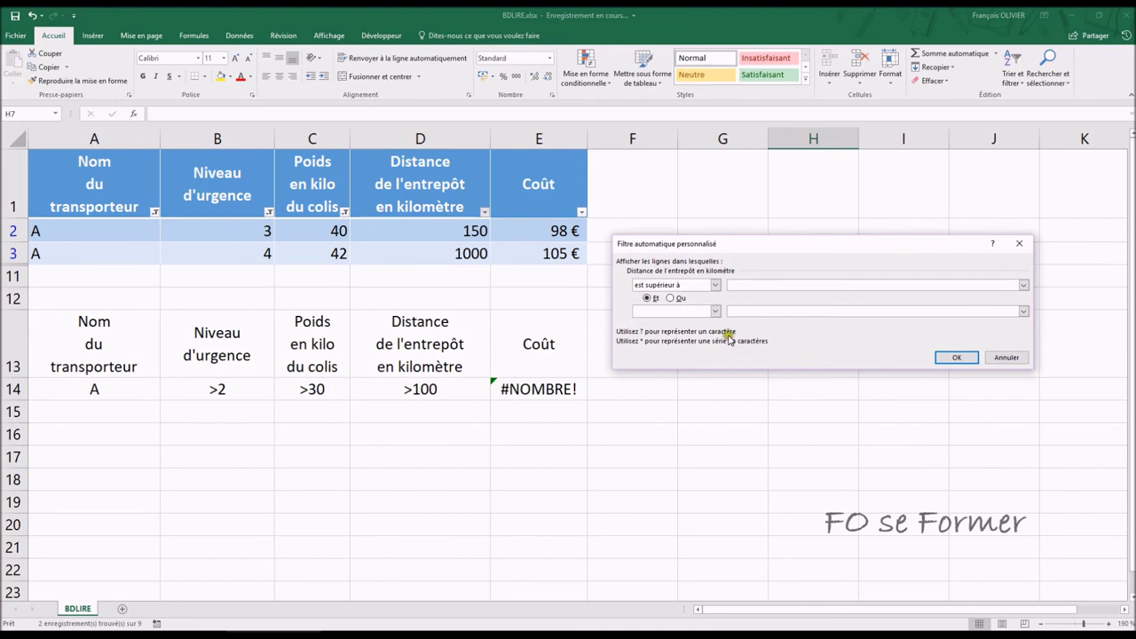
pyautogui.write('100')
pyautogui.click(957, 357)
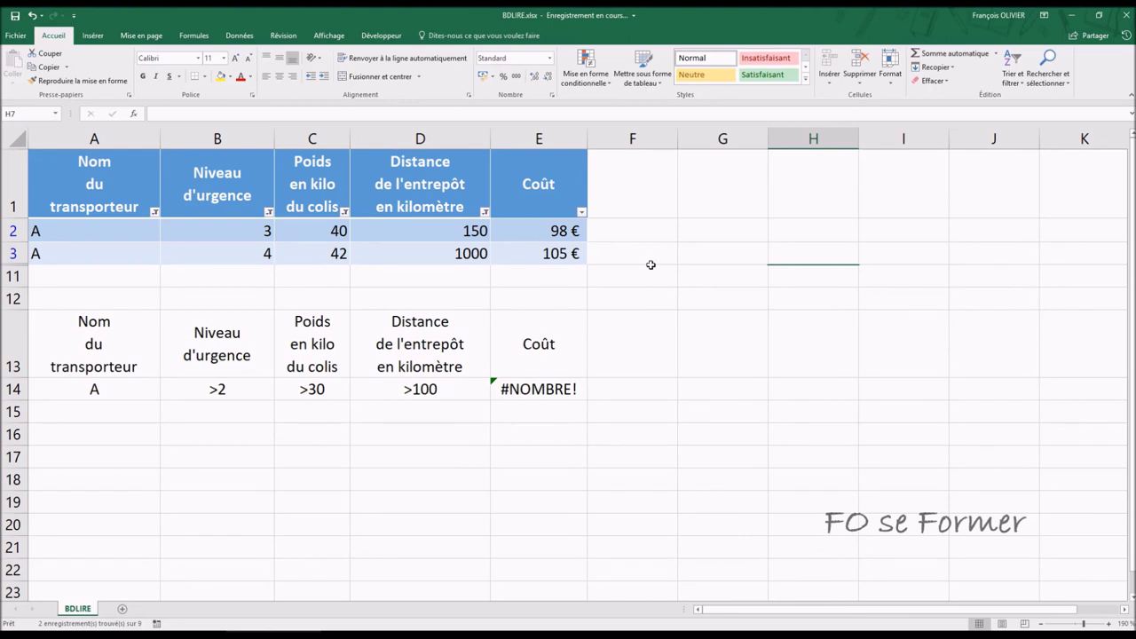
# Clear all autofilters from the carrier table via Trier et filtrer > Effacer
pyautogui.click(1012, 78)
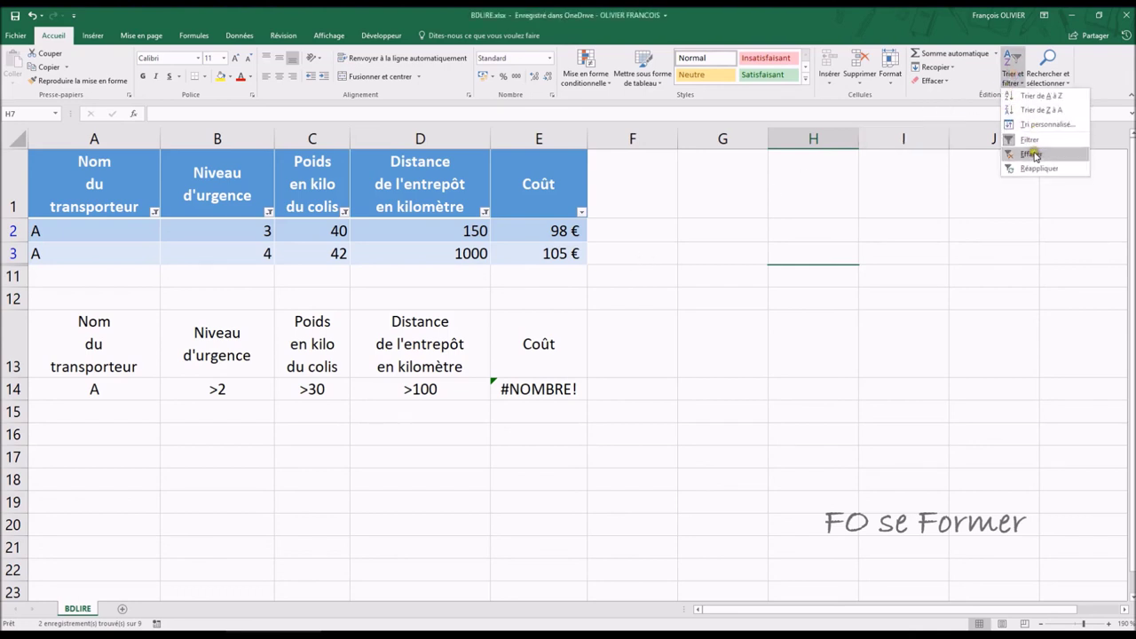
pyautogui.click(1032, 154)
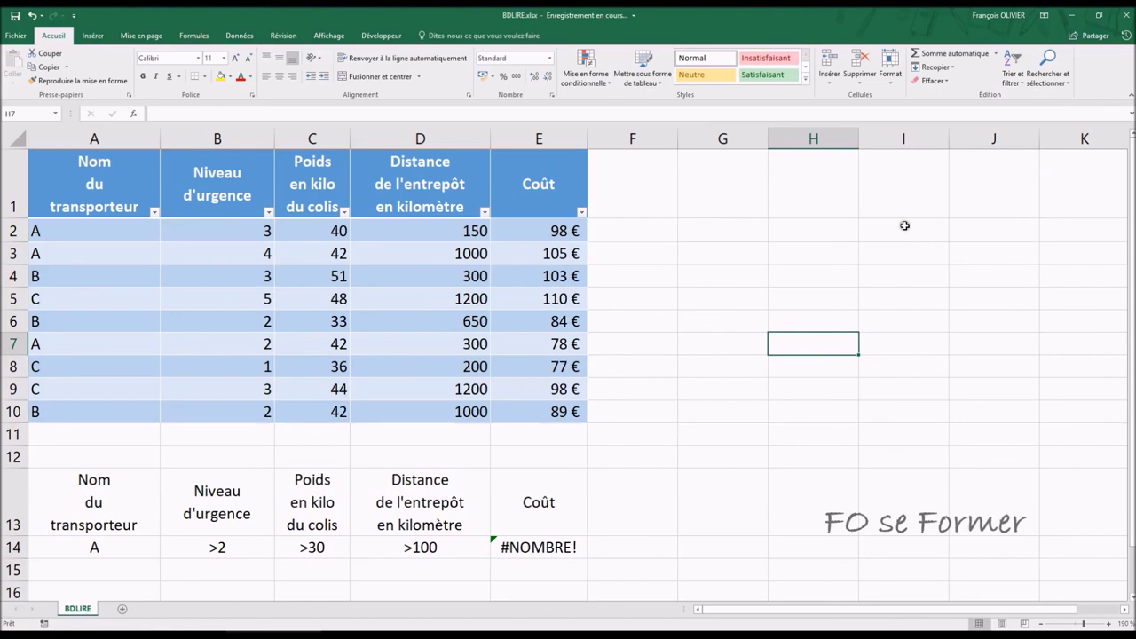